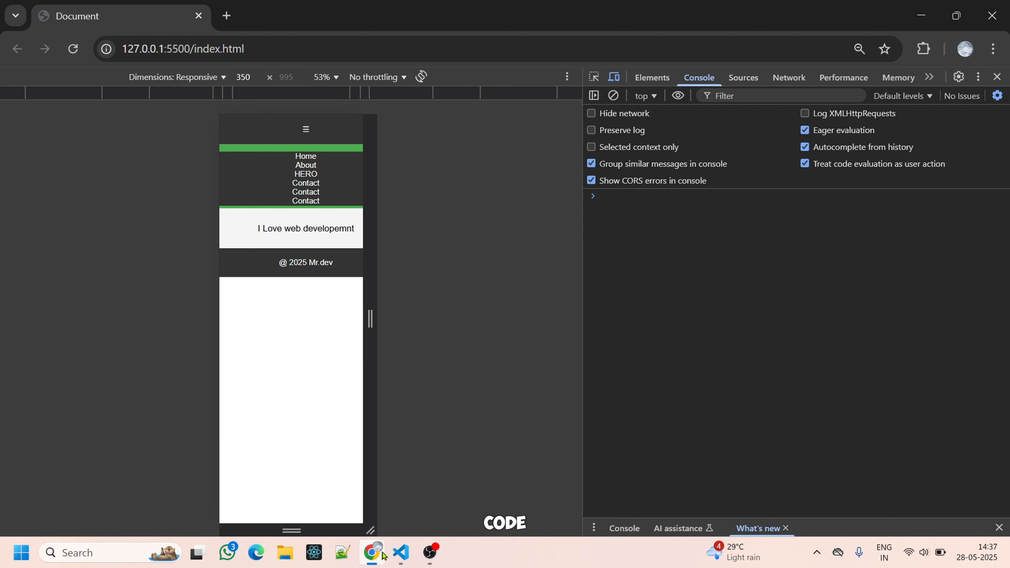
Switch to Visual Studio Code, open a new terminal and initialize a Git repository in the project folder with git init.
click(402, 557)
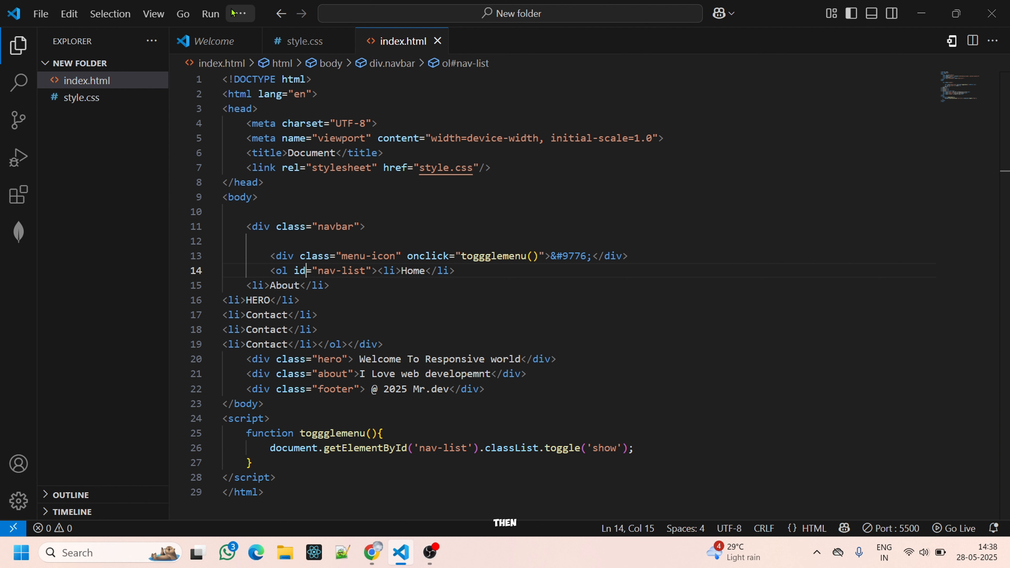
click(240, 13)
mouse_move(267, 35)
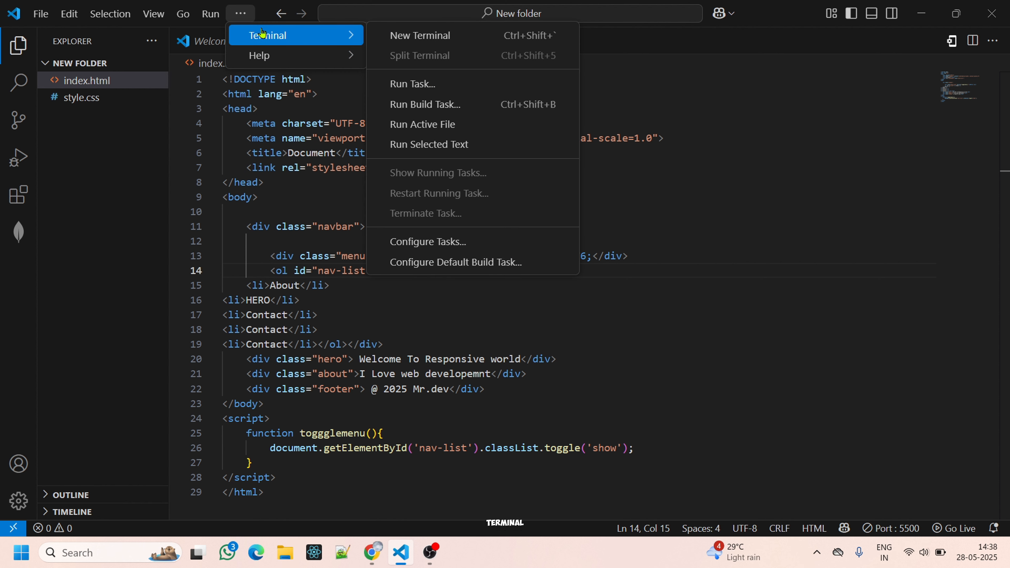
click(398, 35)
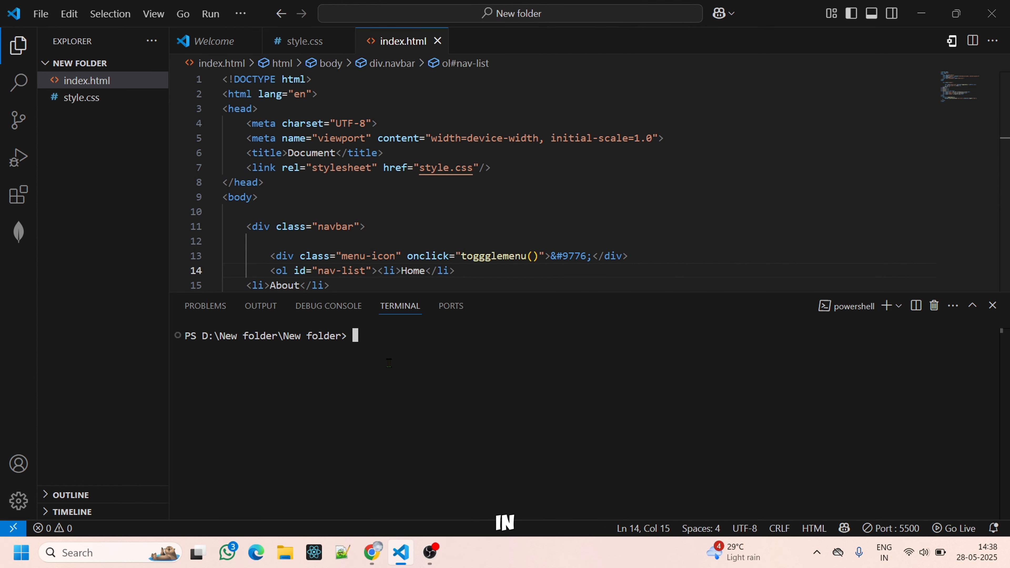
text(git )
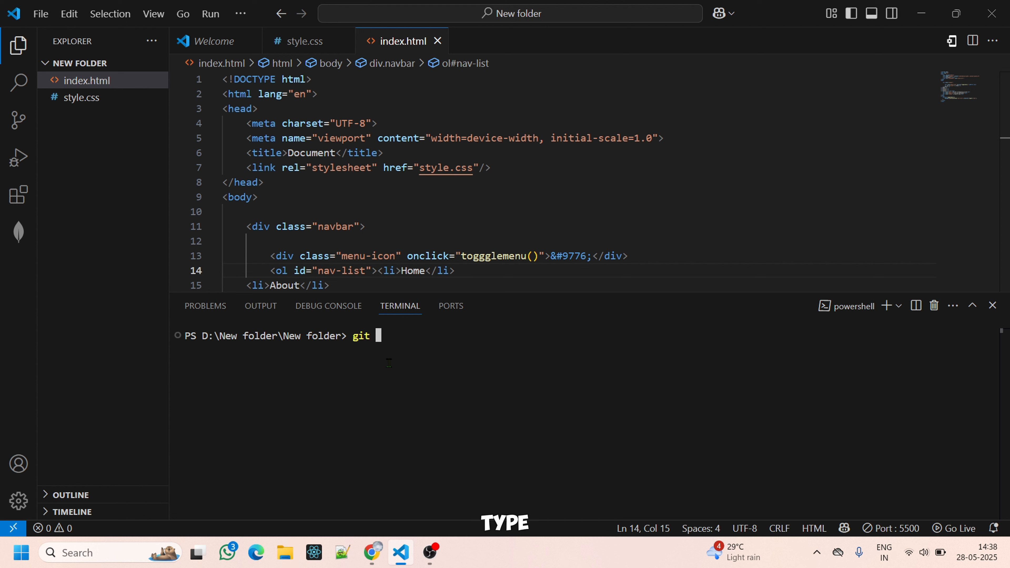
text(init)
key(Return)
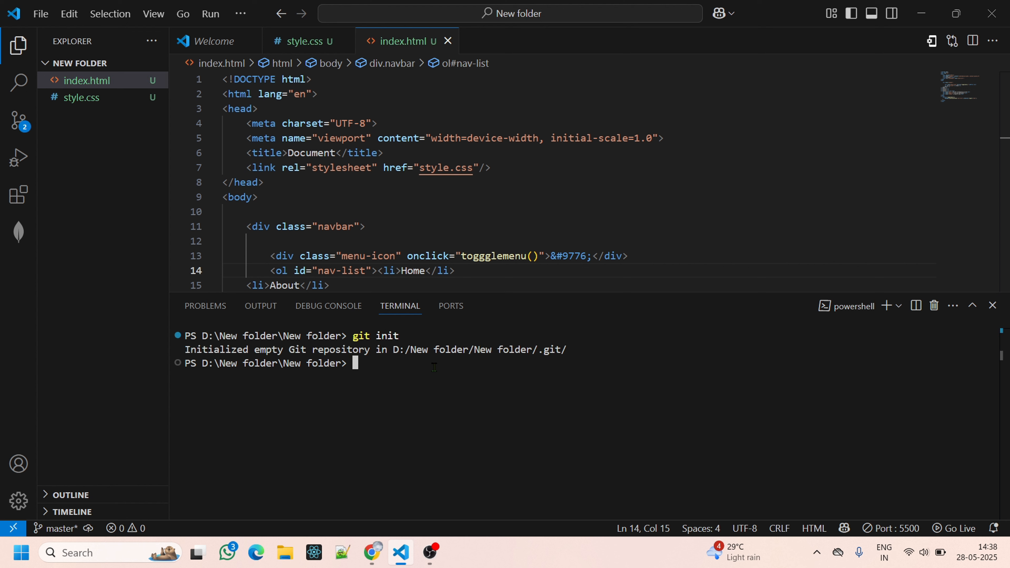
Stage all project files for the first commit with git add.
text(git add)
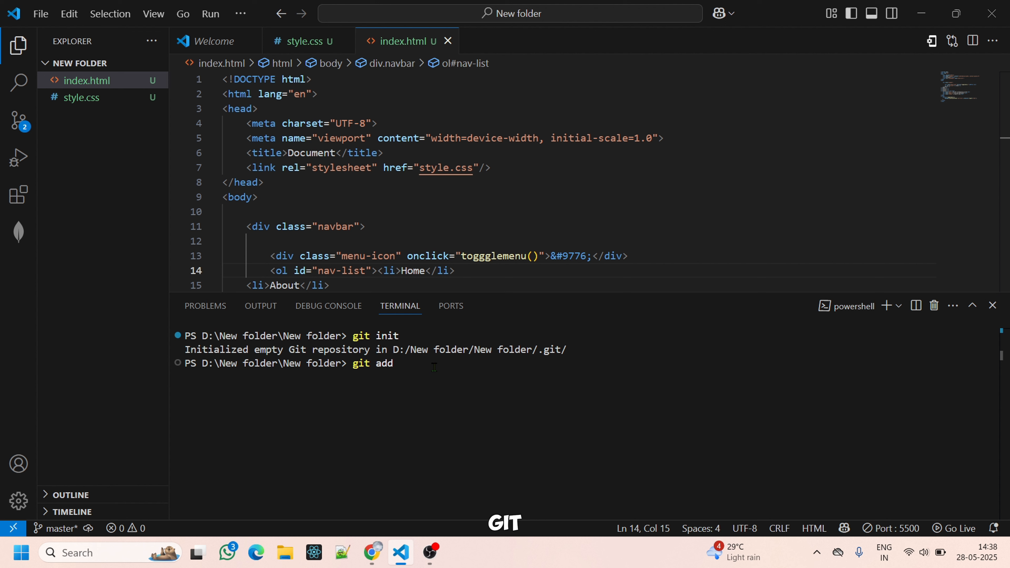
text( .)
key(Return)
Commit the staged files with the message "gfgg".
text(git commit)
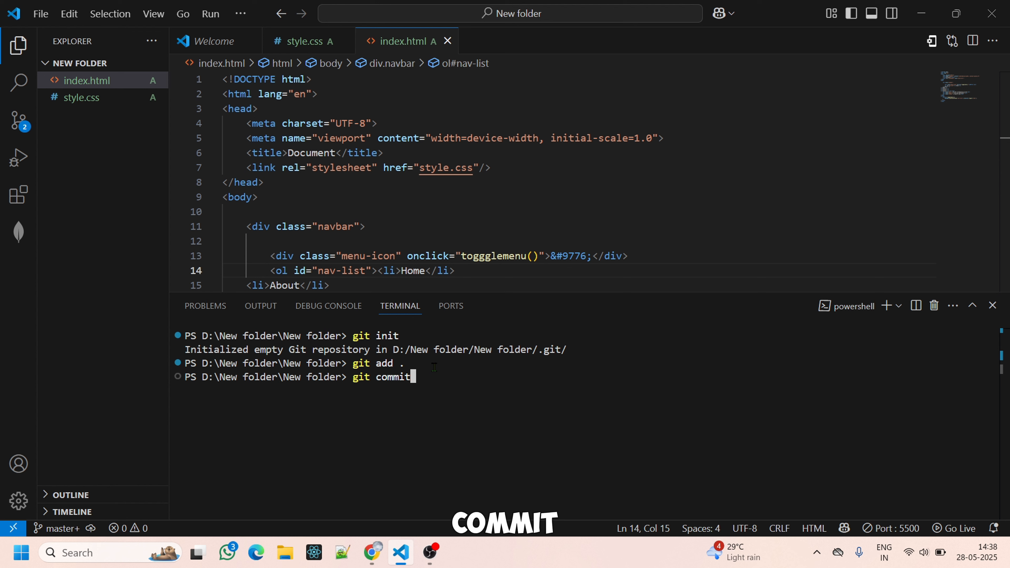
text( -m)
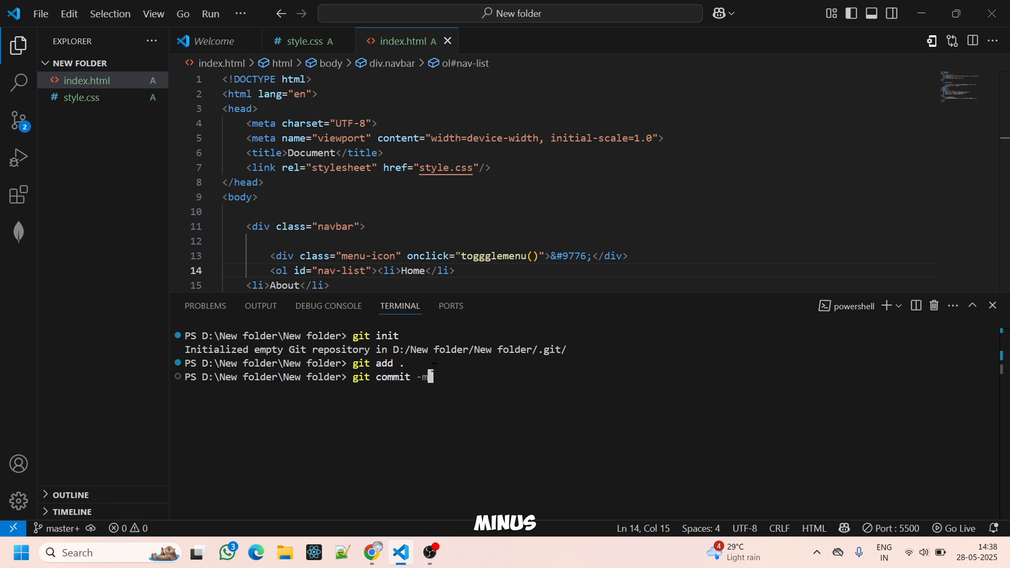
key(Return)
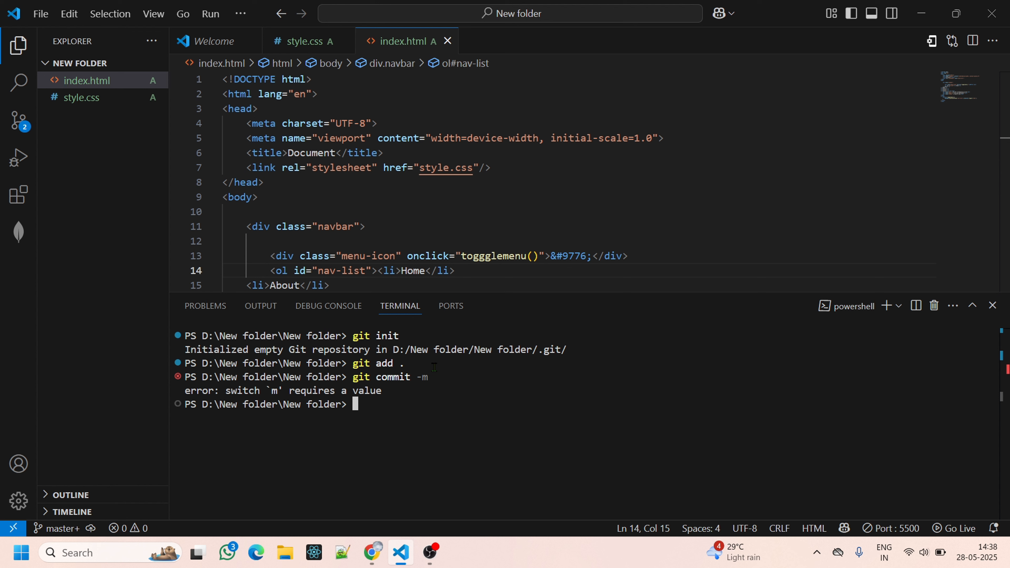
key(Up)
text("gfgg")
key(Return)
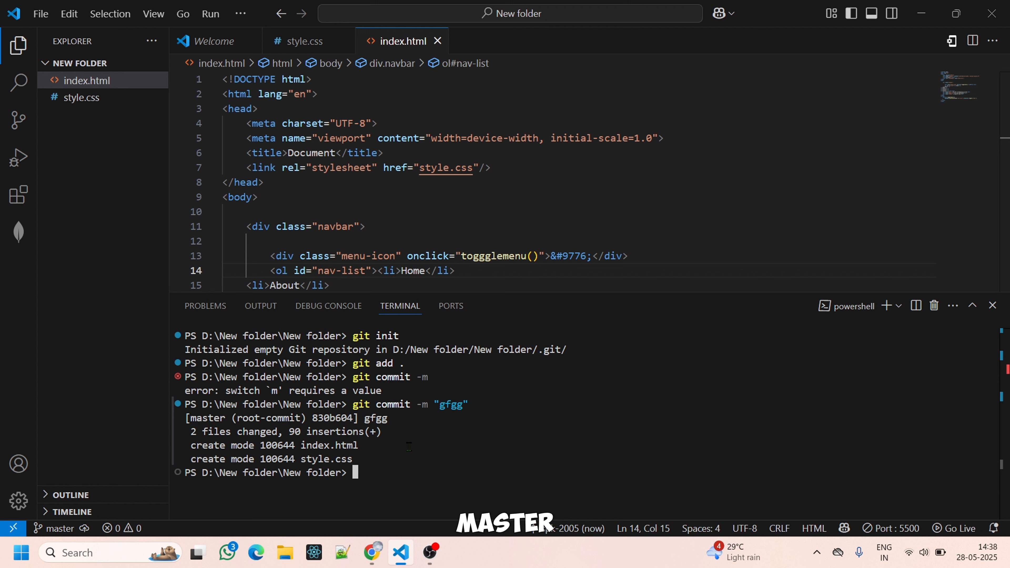
Rename the current Git branch to main with git branch -M main.
text(git br)
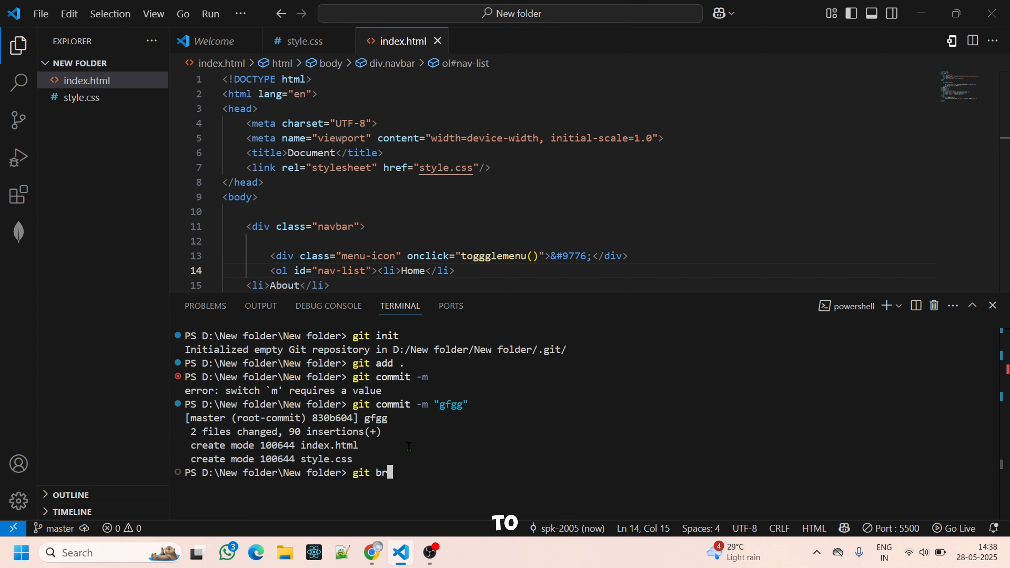
text(anch)
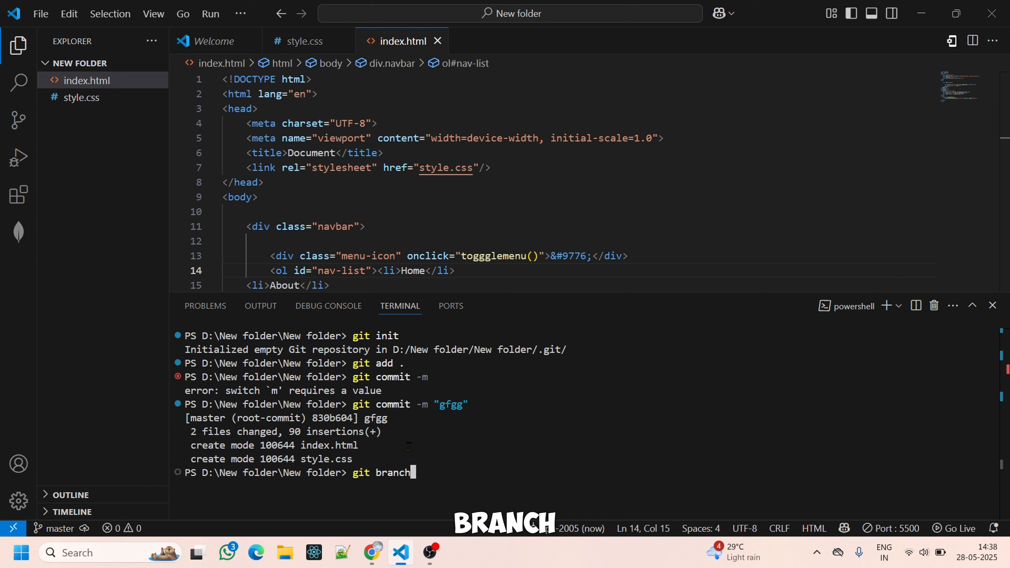
text( -M )
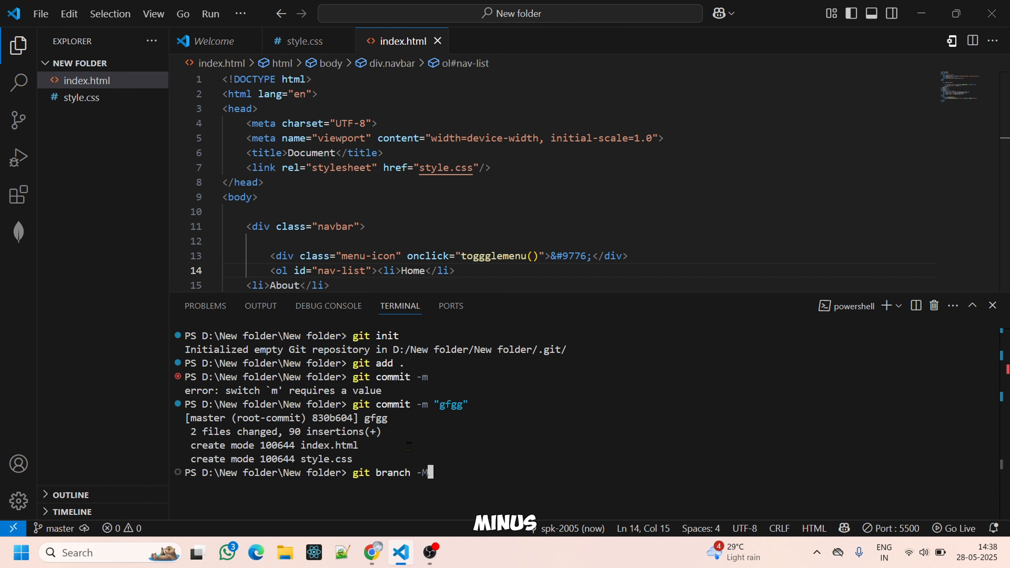
text(main)
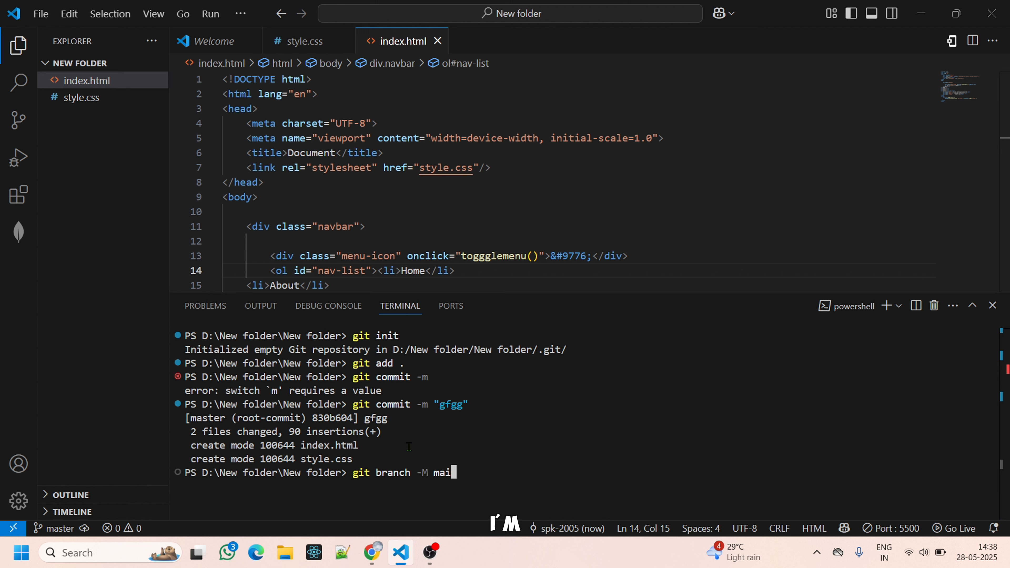
key(Up)
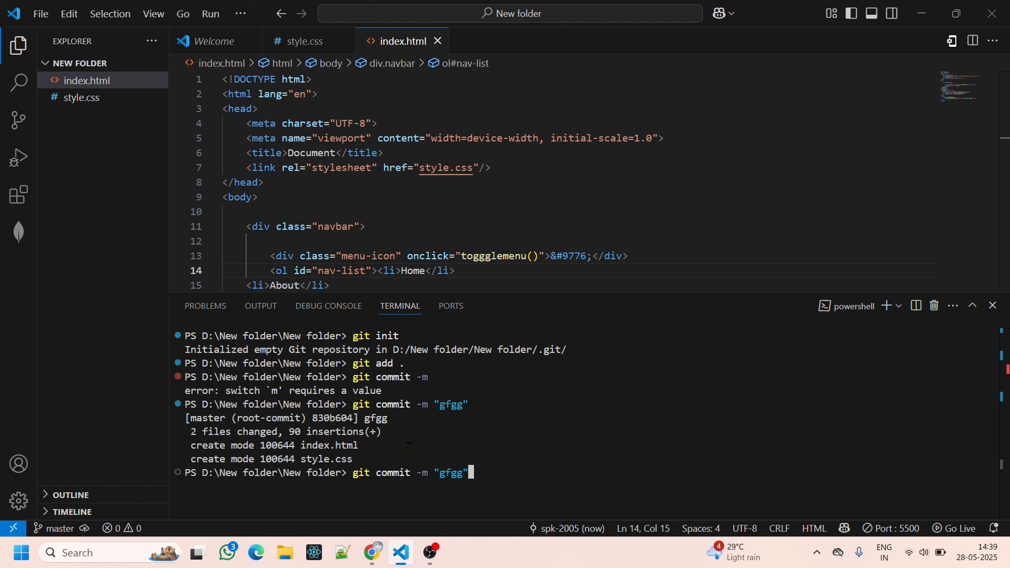
key(Down)
key(Return)
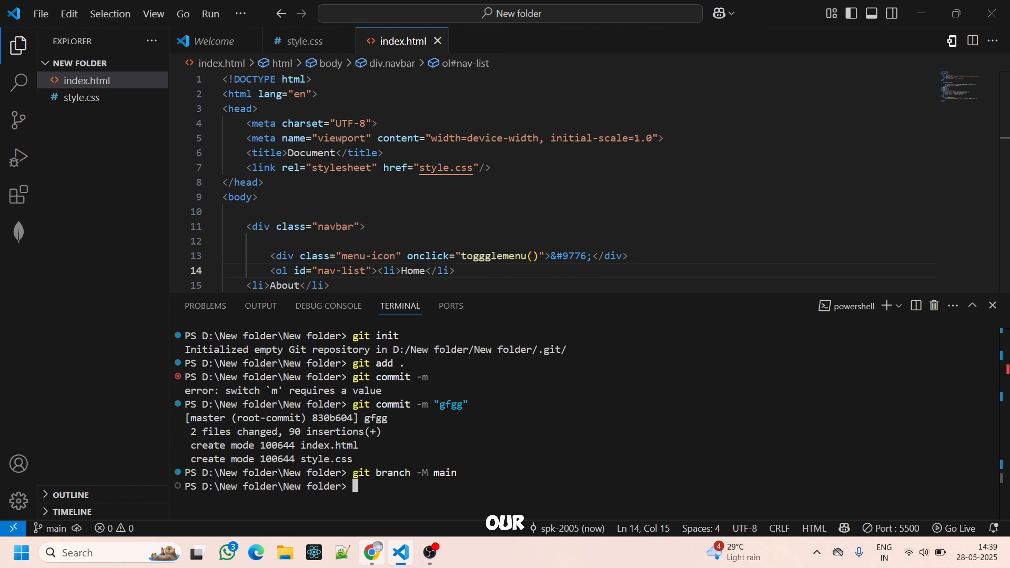
Switch to Chrome, open GitHub in a new tab and start creating a new repository.
click(372, 552)
click(224, 8)
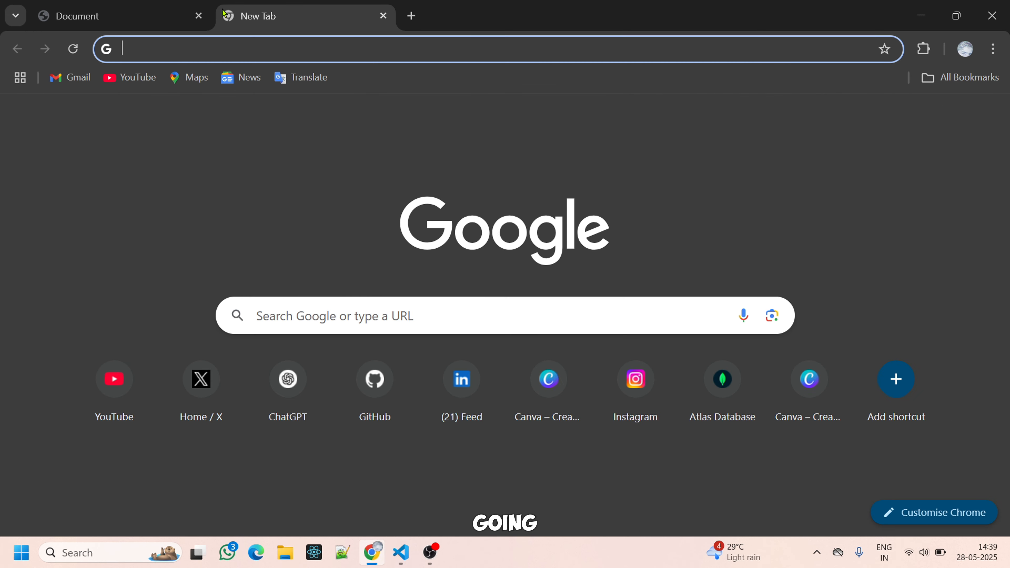
click(384, 397)
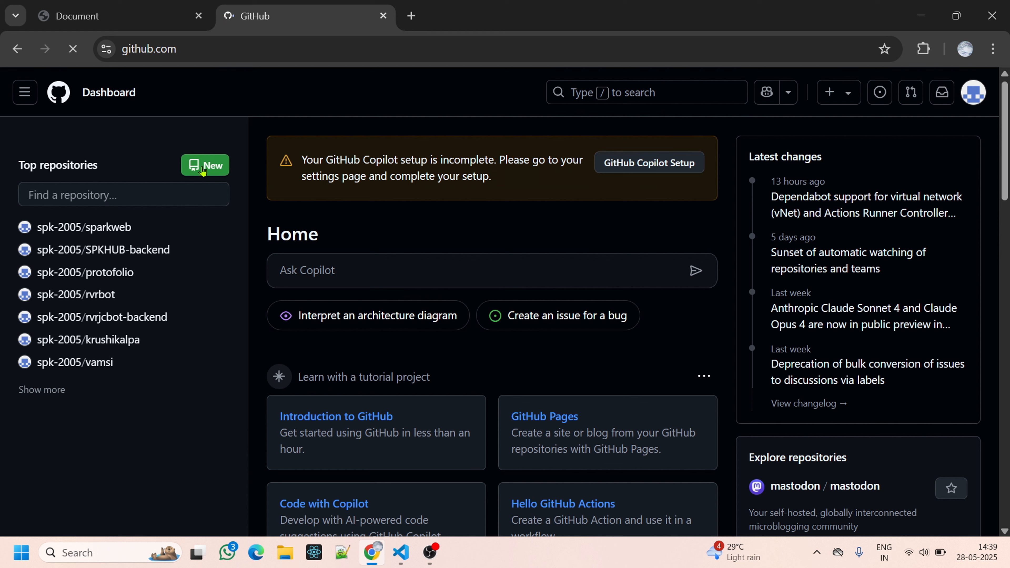
click(204, 171)
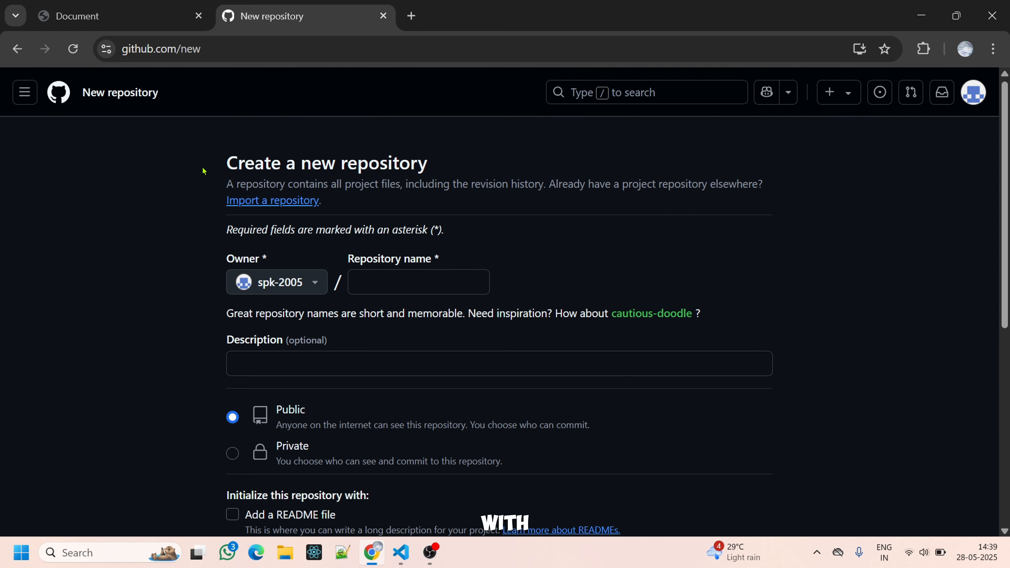
Name the new repository "responsive" and create it as a public repository.
click(437, 284)
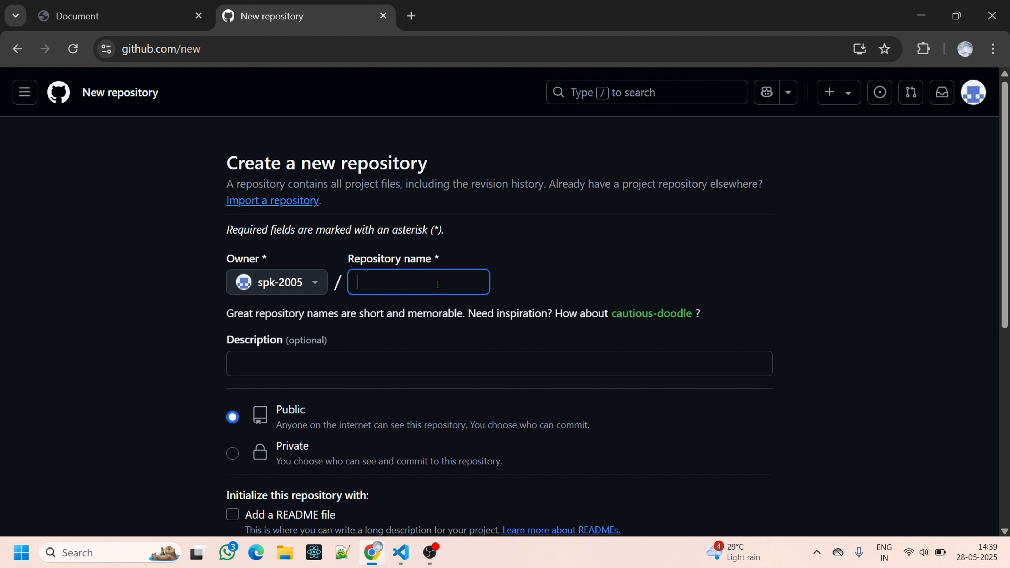
text(responsie)
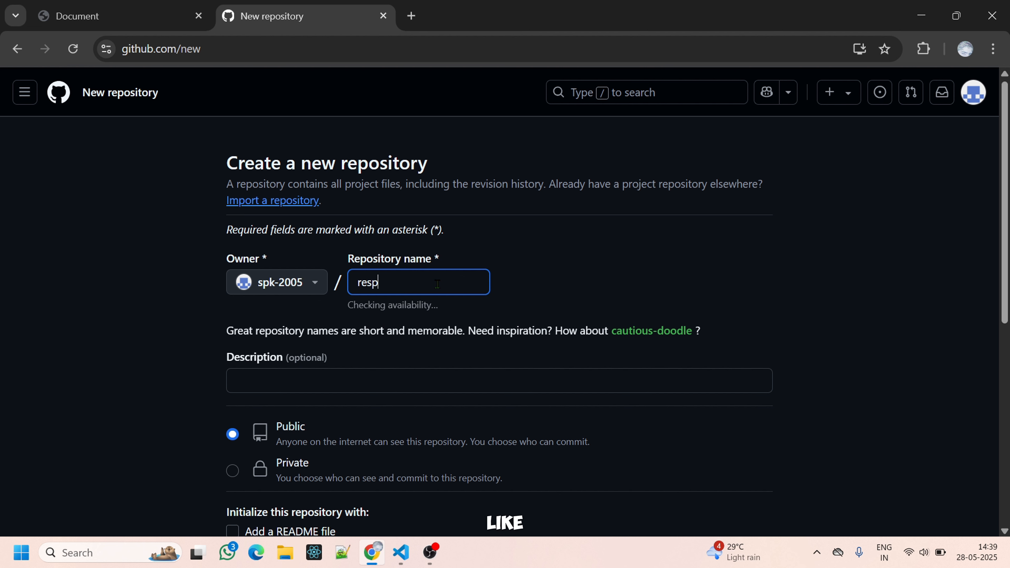
key(BackSpace)
key(BackSpace)
text(ive)
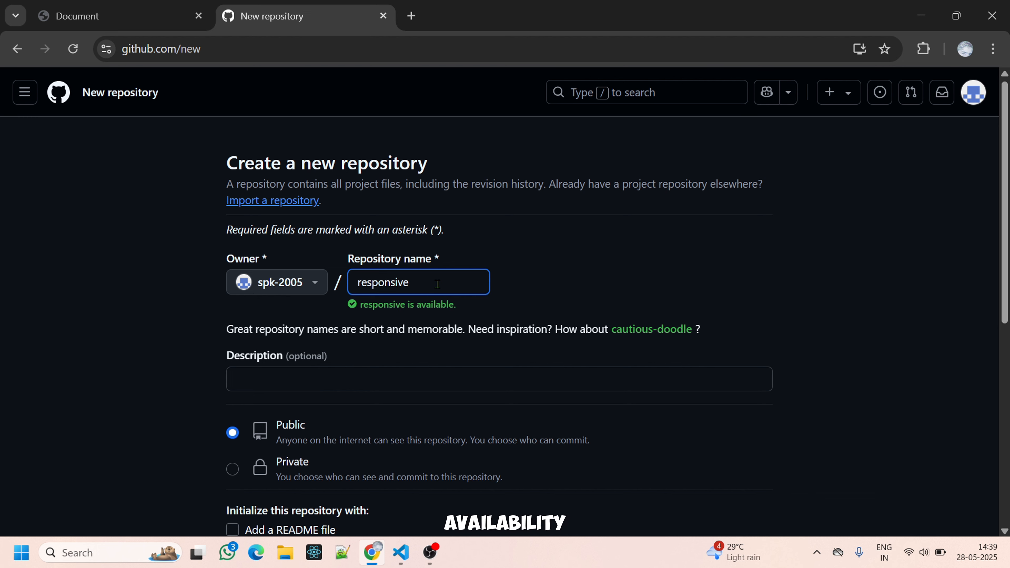
scroll(437, 284, down, 6)
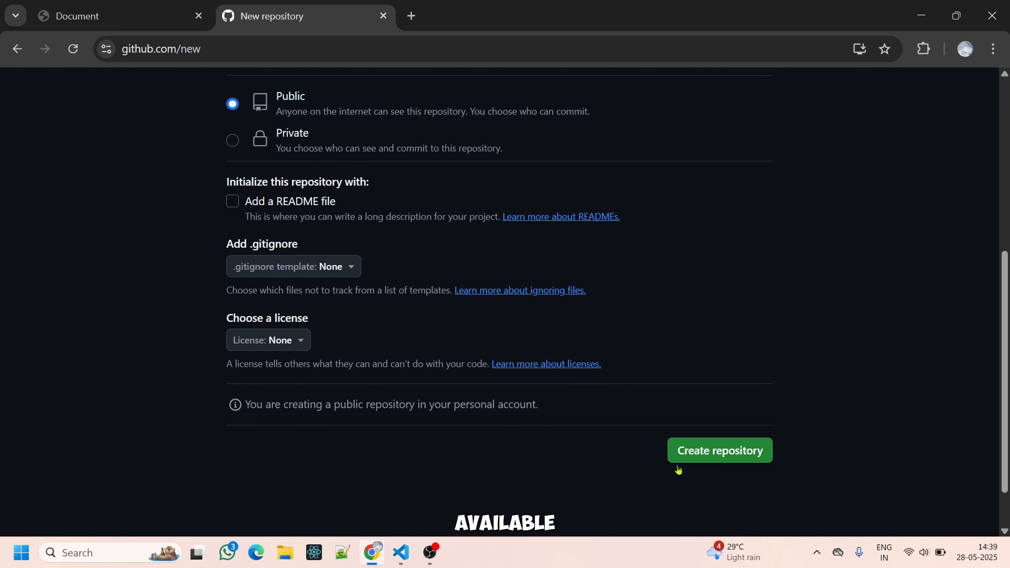
click(725, 461)
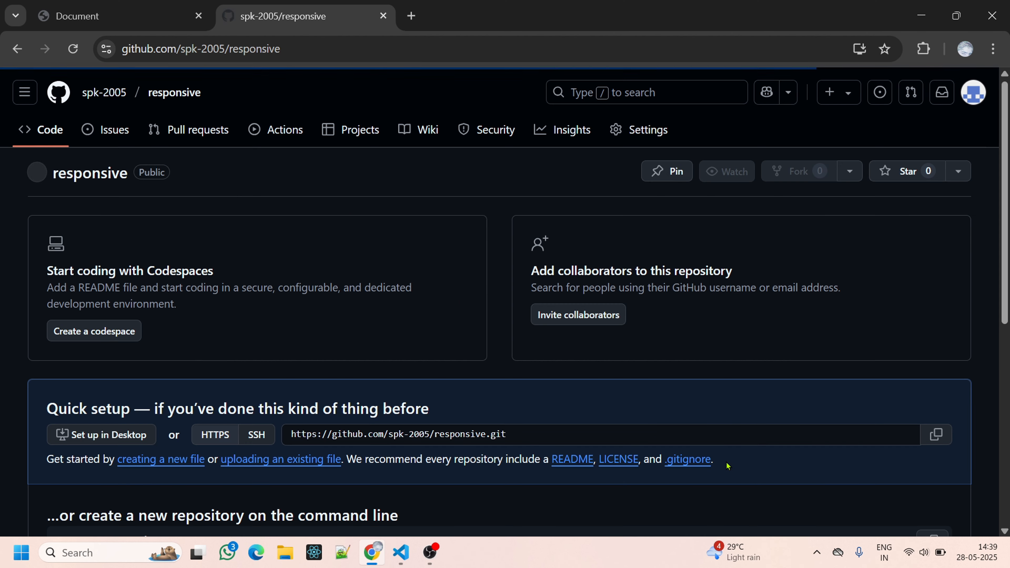
Copy the git remote add origin command from the new repository page and run it in the Visual Studio Code terminal.
scroll(727, 466, down, 8)
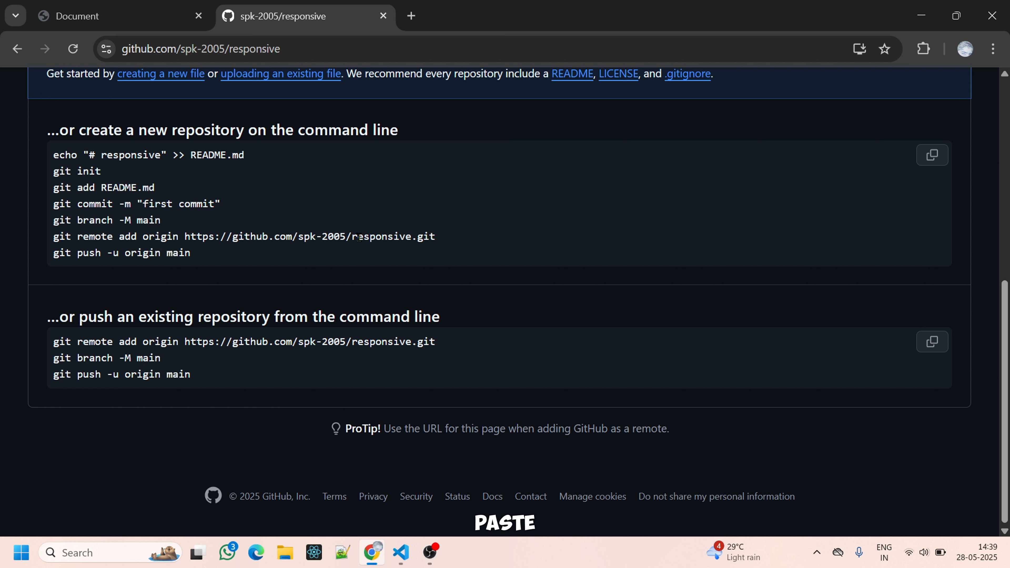
drag(502, 228, 493, 232)
key(ctrl+c)
key(alt+Tab)
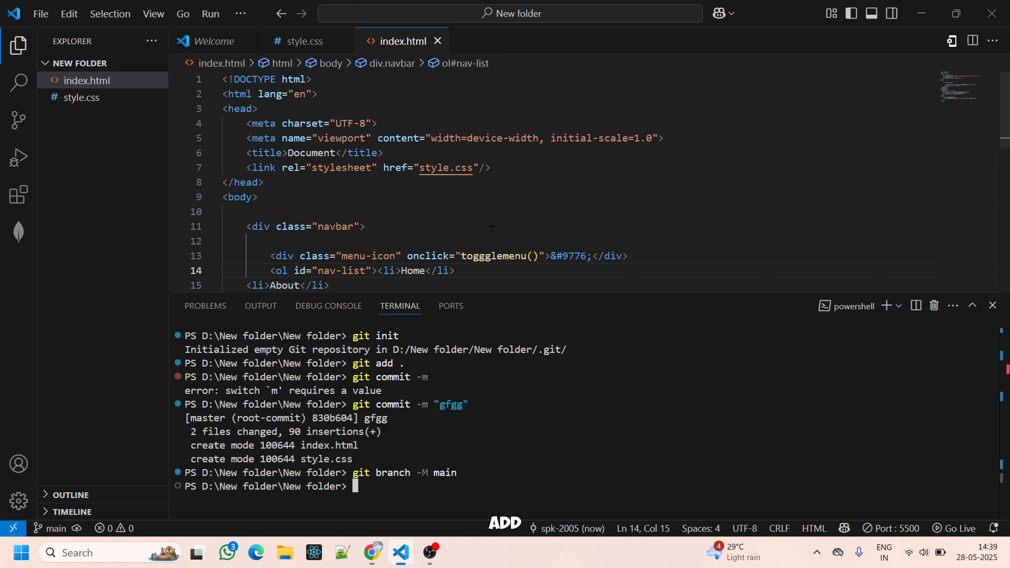
key(ctrl+v)
key(Return)
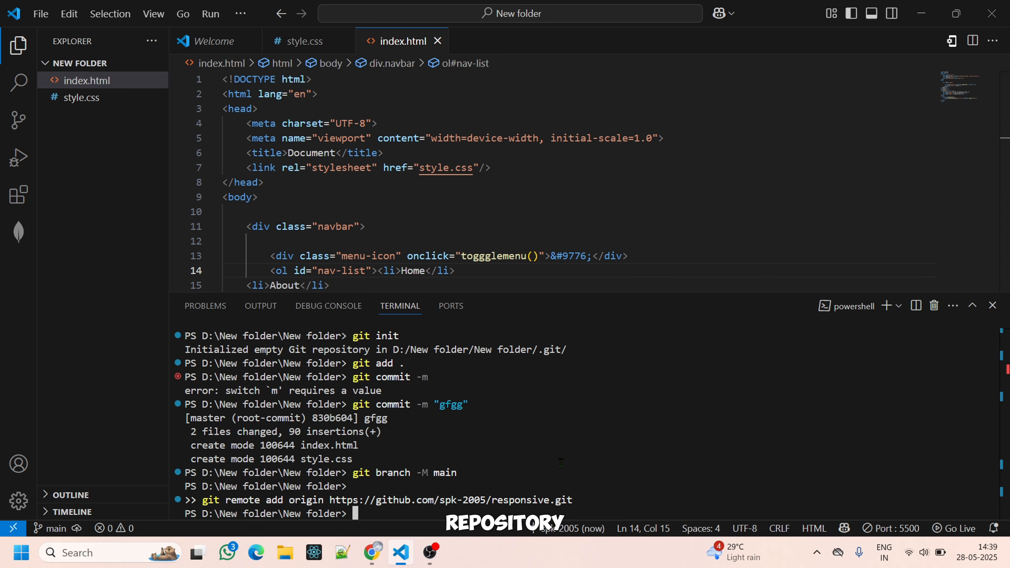
Copy git push -u origin main from the GitHub page and run it in the Visual Studio Code terminal.
key(alt+Tab)
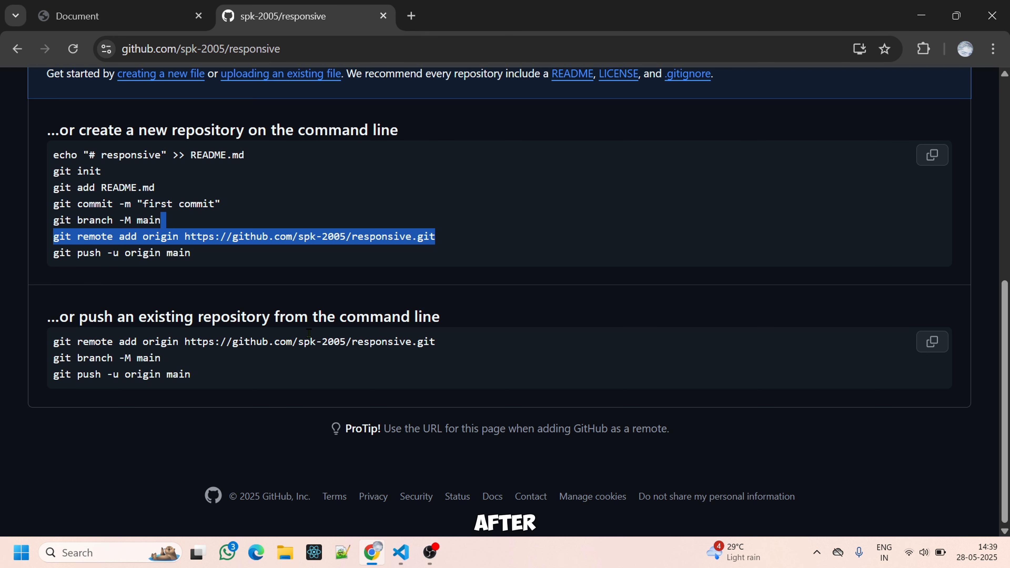
drag(234, 263, 16, 271)
key(ctrl+c)
key(alt+Tab)
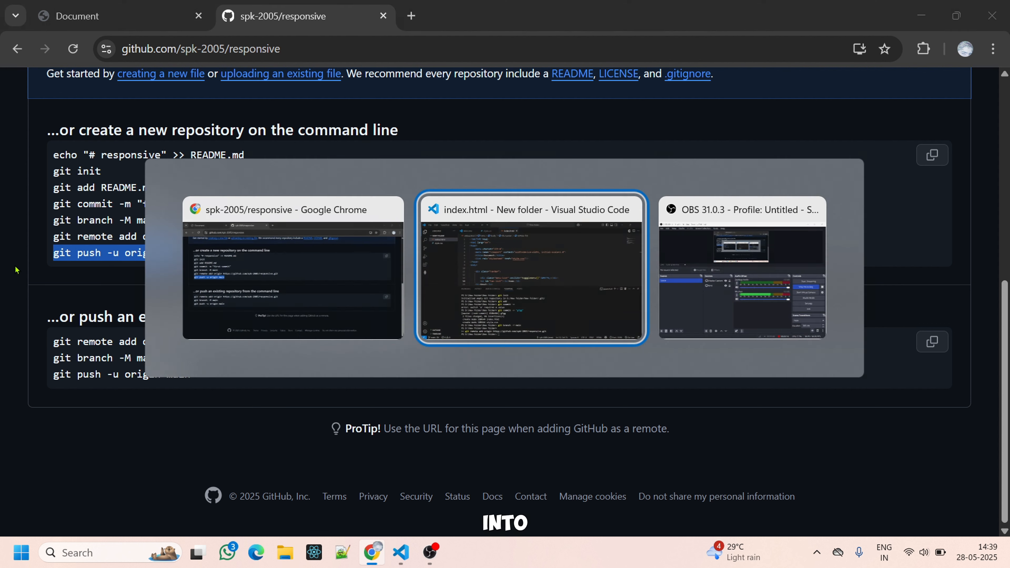
key(ctrl+v)
key(Return)
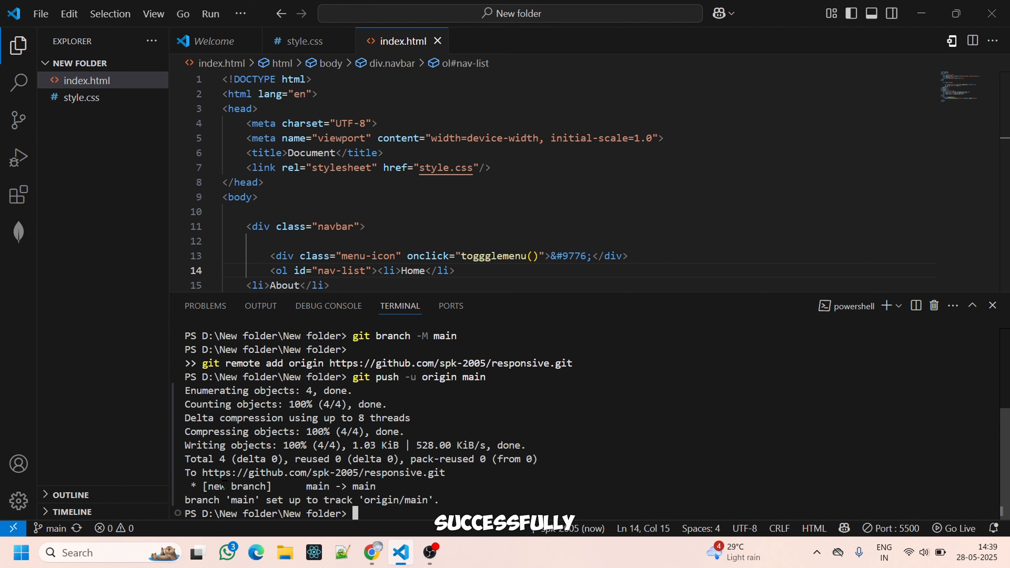
Return to Chrome and reload the responsive repository page to check the pushed files.
key(alt+Tab)
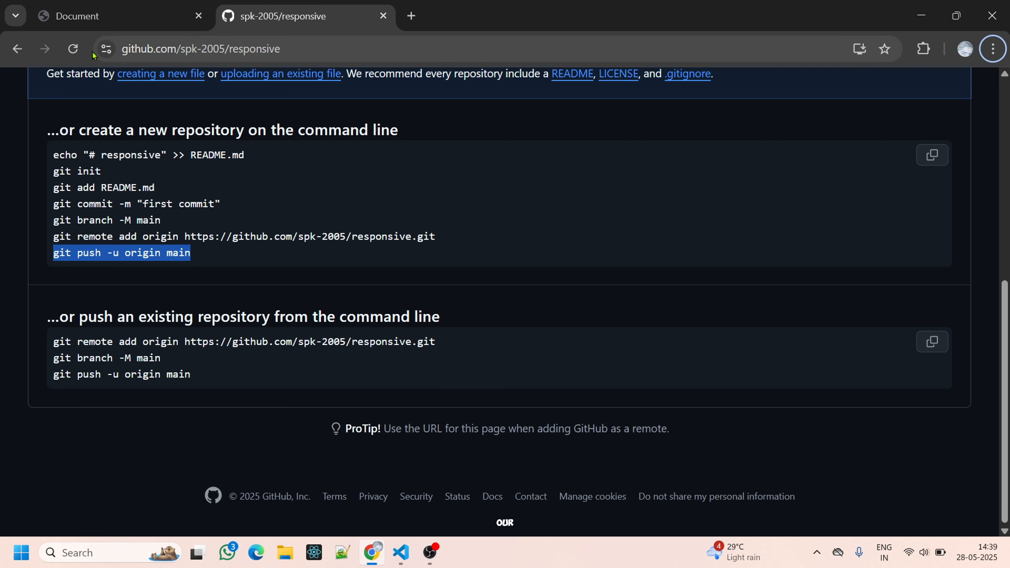
click(85, 55)
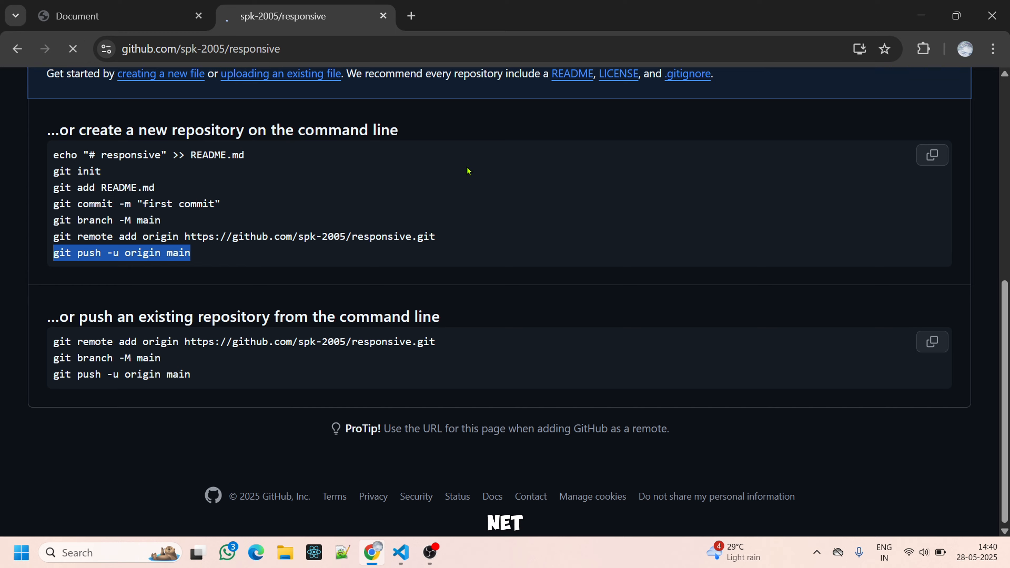
scroll(417, 334, up, 5)
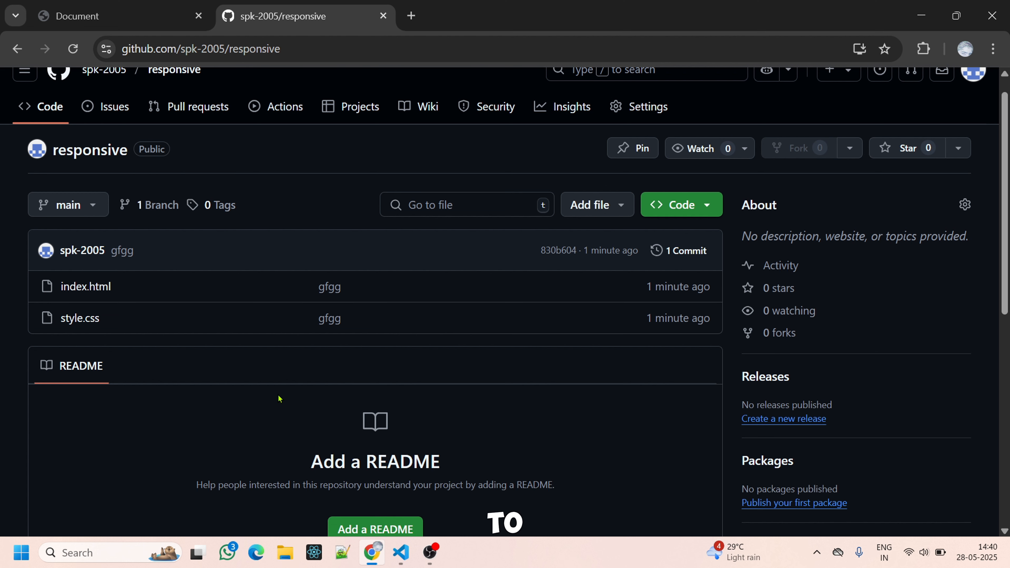
Search Google for Netlify in a new browser tab and open the Netlify website.
click(412, 13)
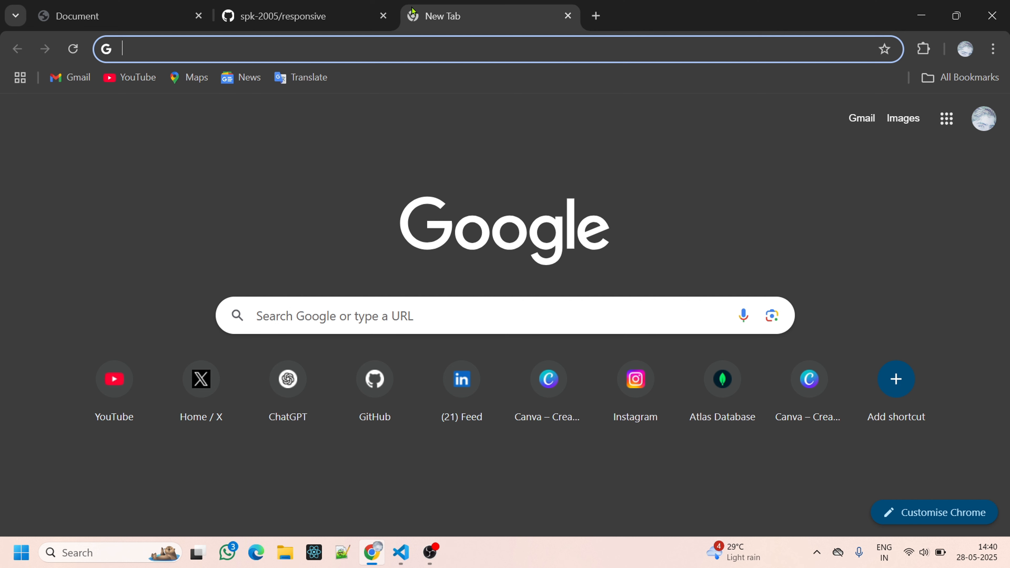
text(ney)
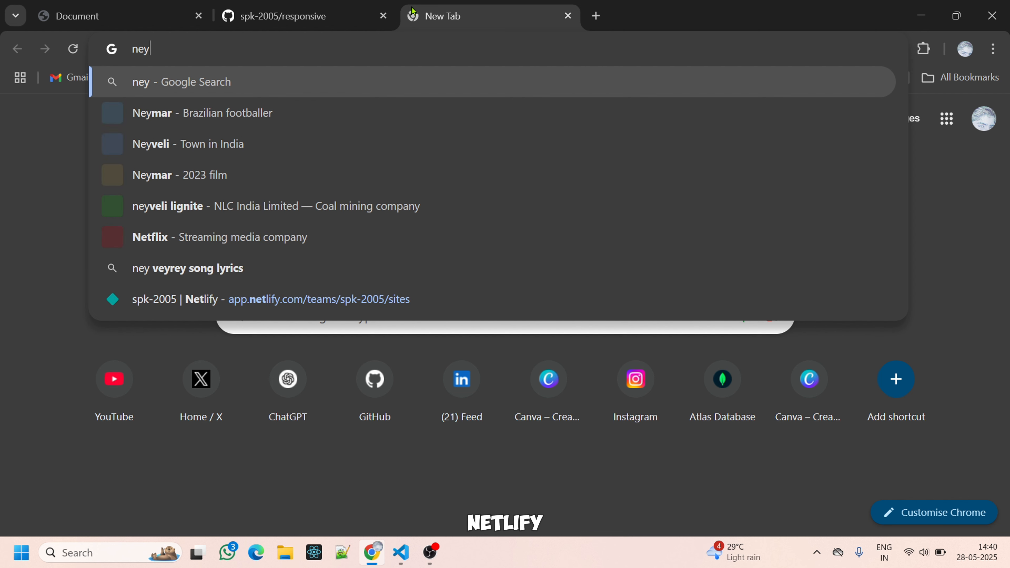
key(BackSpace)
text(tl)
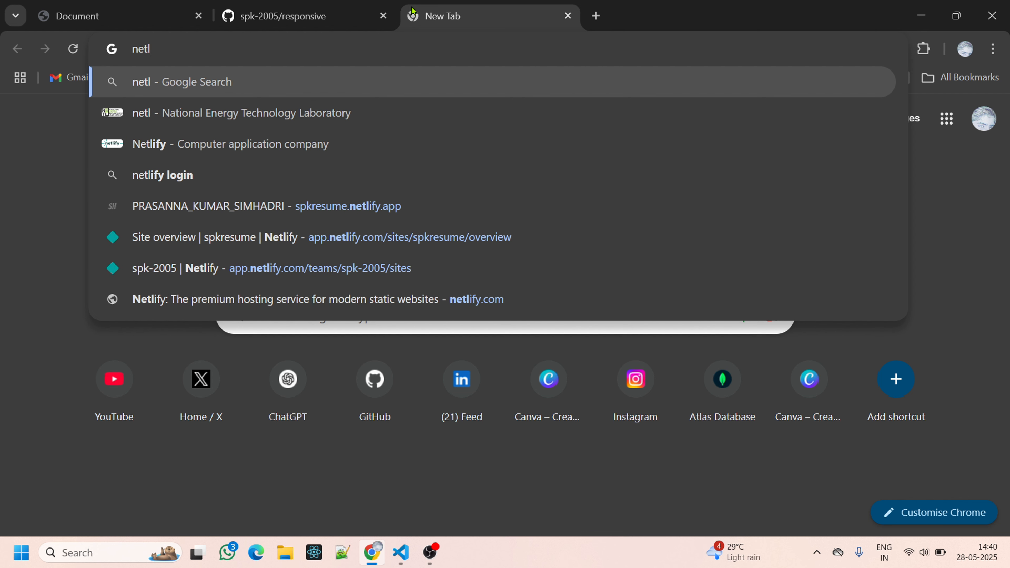
key(Down)
key(Down)
key(Return)
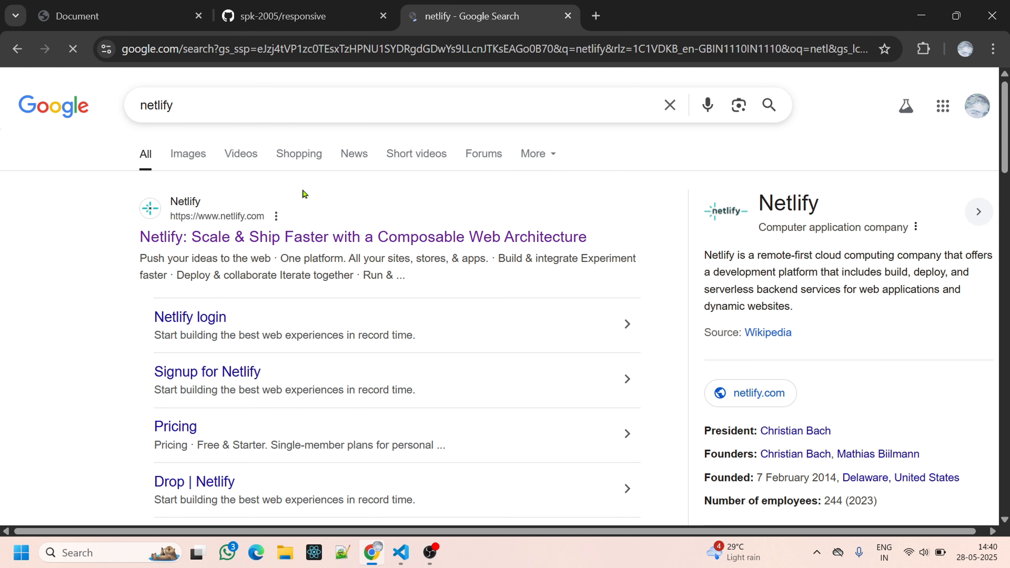
click(292, 238)
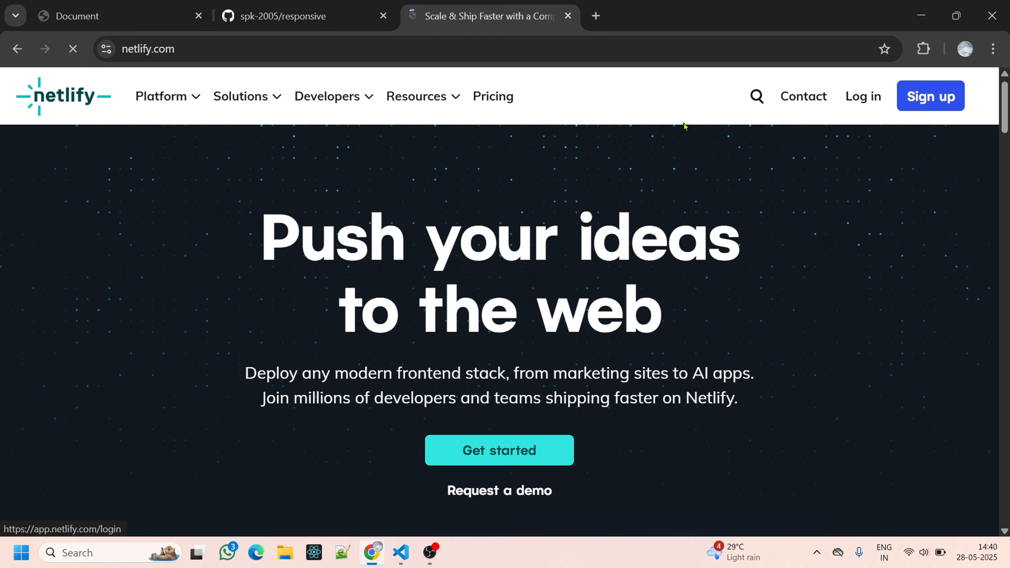
Return to the Netlify home page and log in to reach the team's projects list.
click(70, 55)
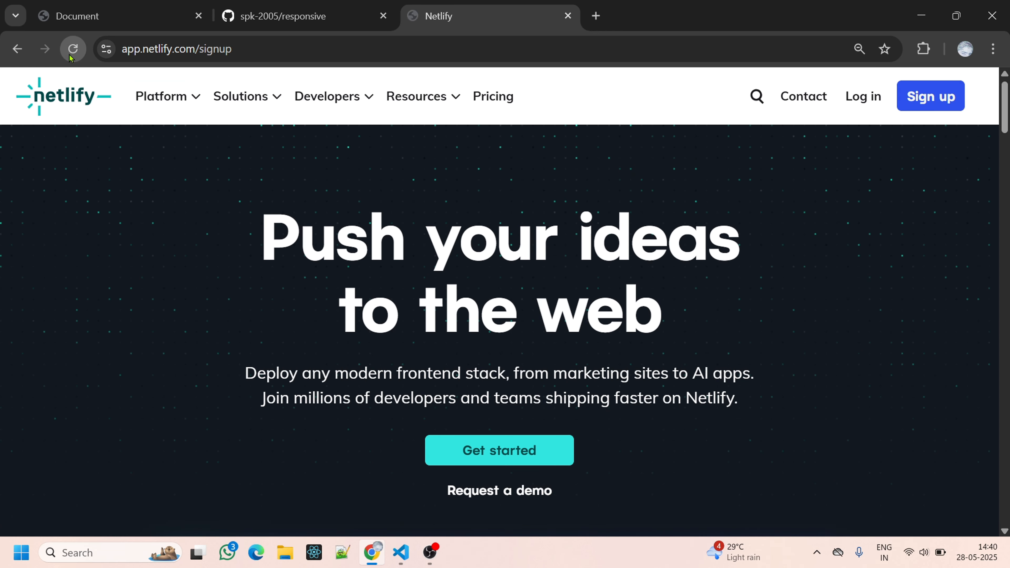
click(17, 49)
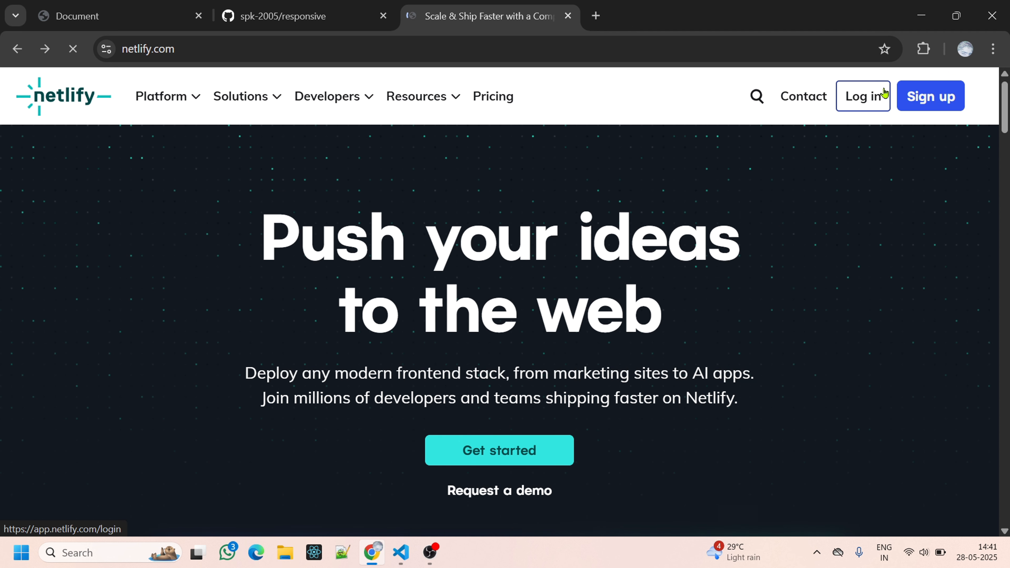
click(884, 93)
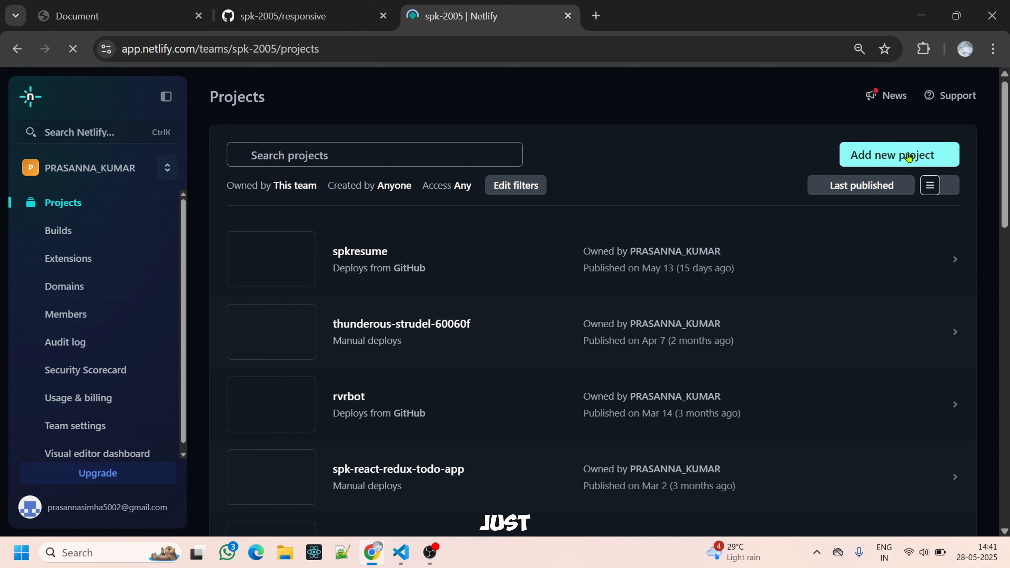
Browse for a project folder to upload without Git and go to New Volume (D:) in the folder picker.
scroll(367, 449, down, 15)
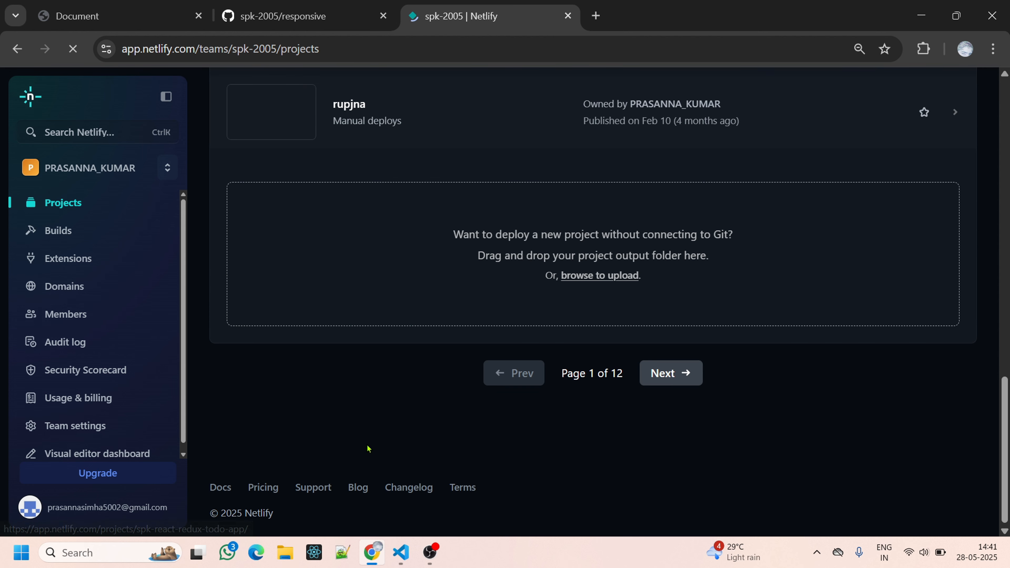
click(614, 275)
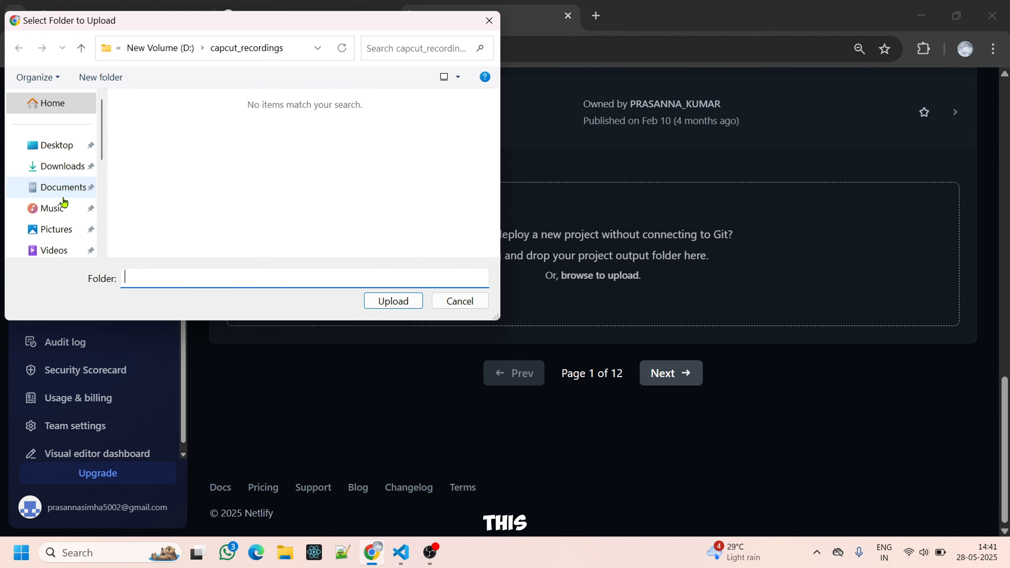
scroll(64, 203, down, 5)
click(67, 120)
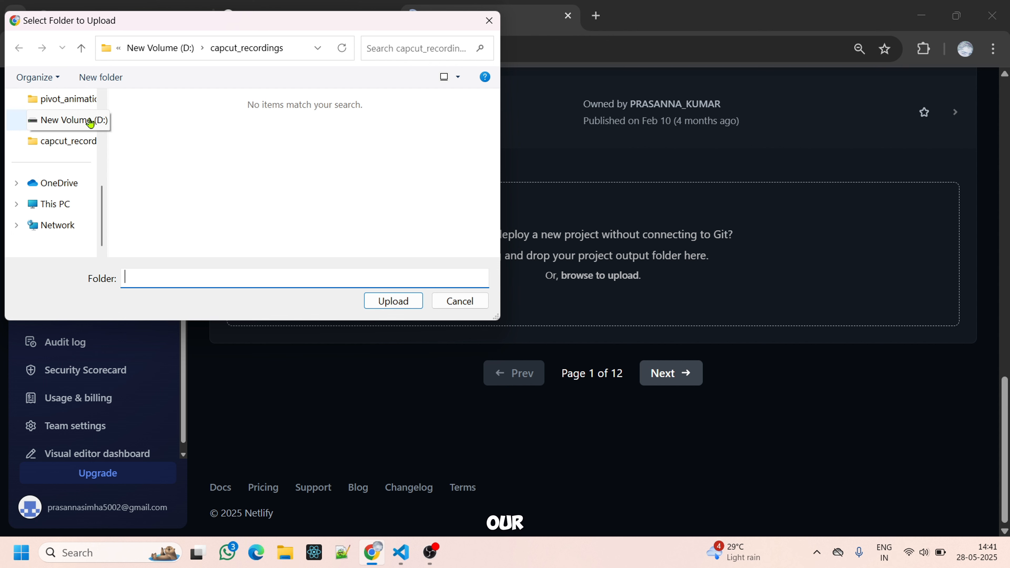
scroll(203, 170, down, 4)
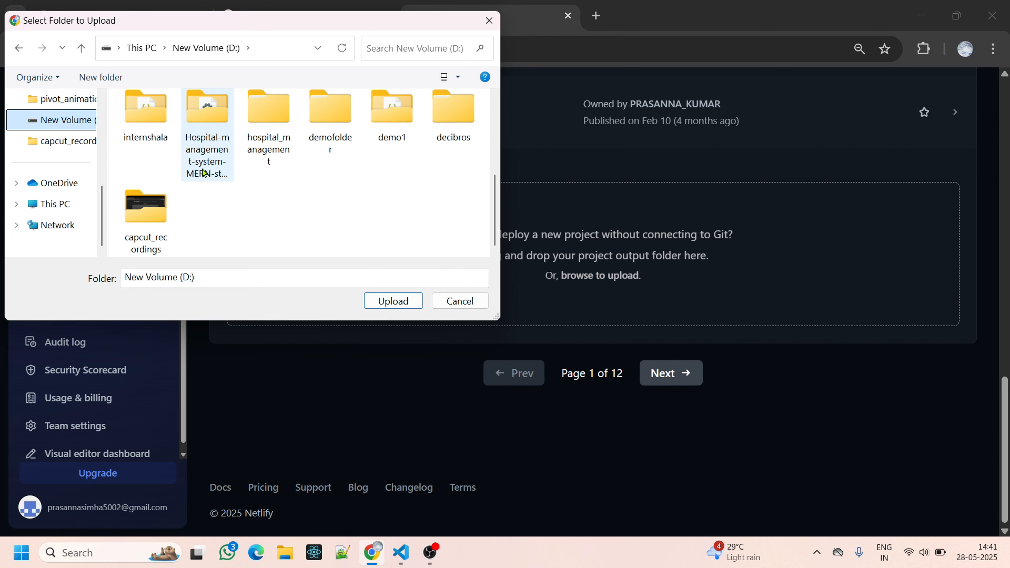
drag(203, 170, 241, 185)
scroll(241, 184, up, 2)
scroll(242, 185, up, 2)
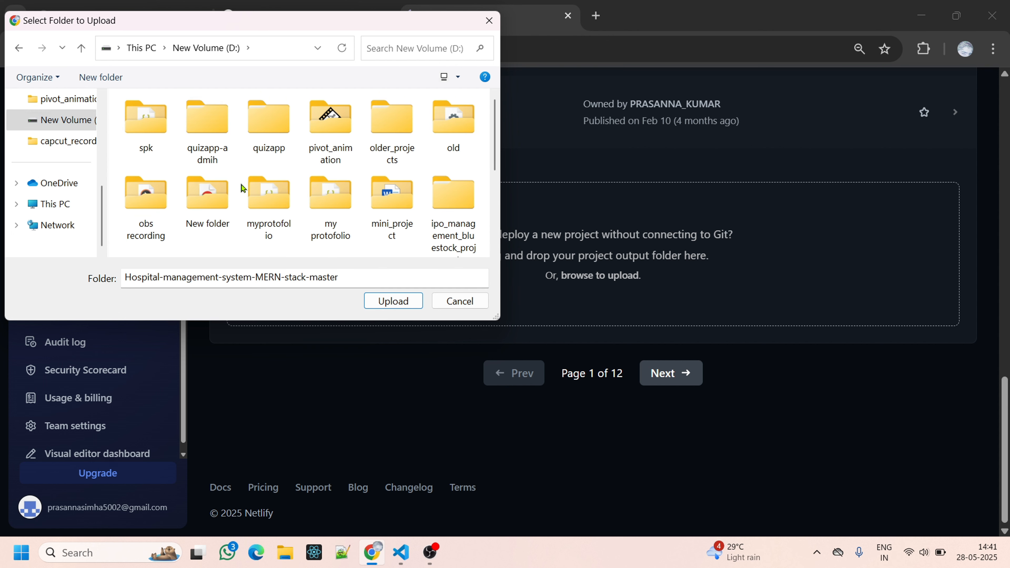
Select the New folder nested inside New folder and upload its files to deploy the site.
double_click(215, 211)
double_click(263, 140)
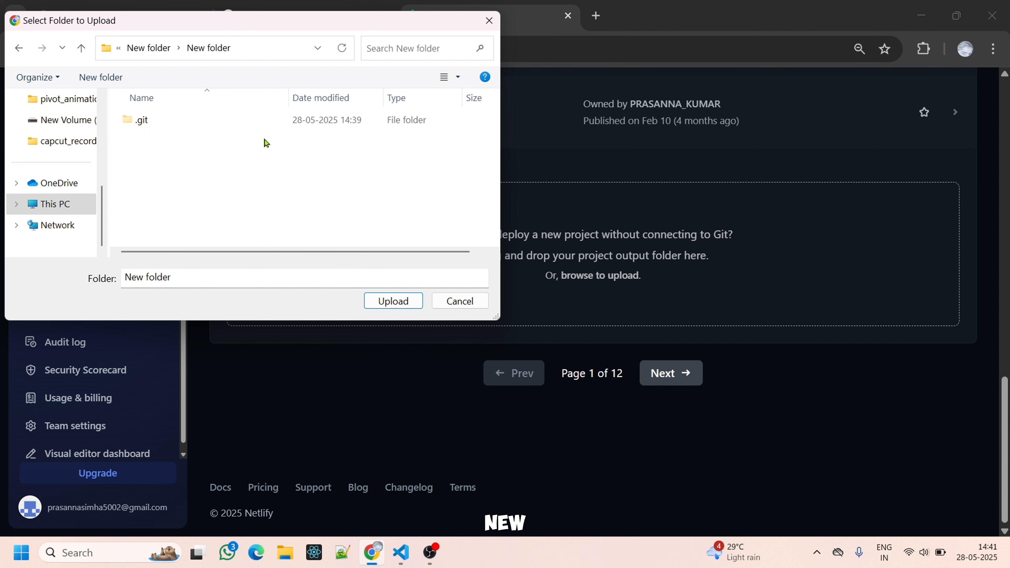
click(384, 309)
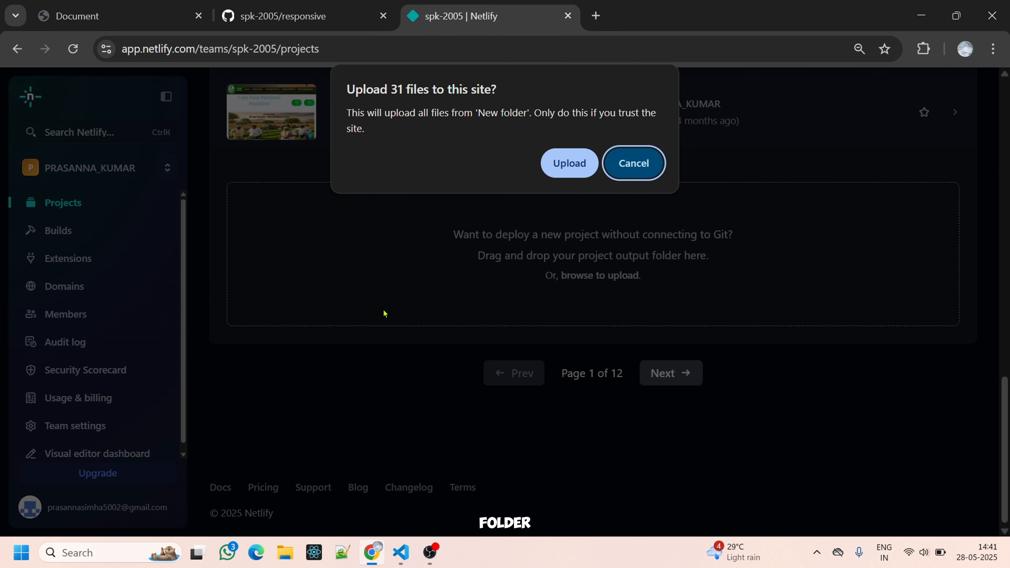
click(566, 179)
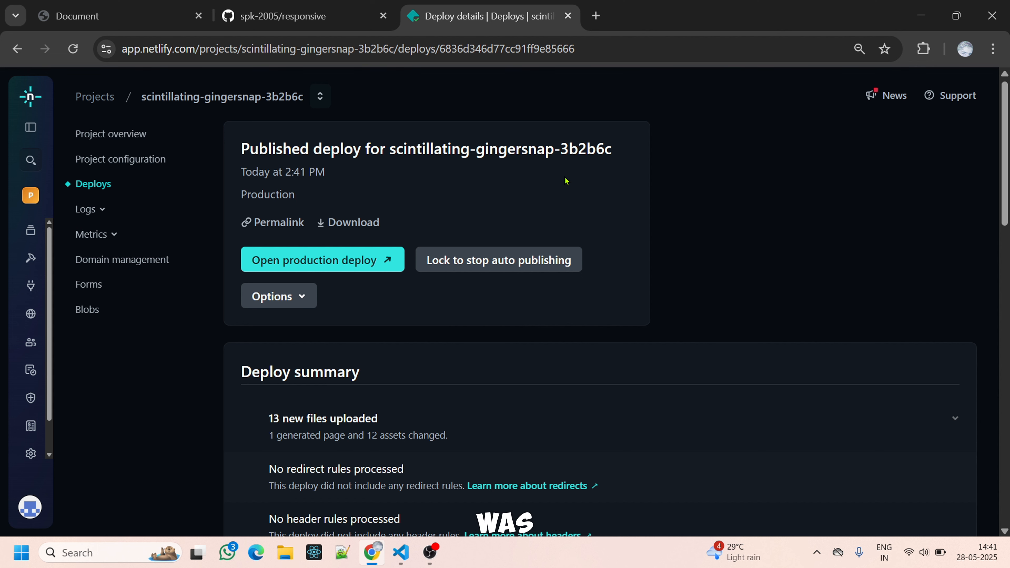
Open the production deploy to check the live website and its address, and return to the Netlify deploy details.
click(376, 264)
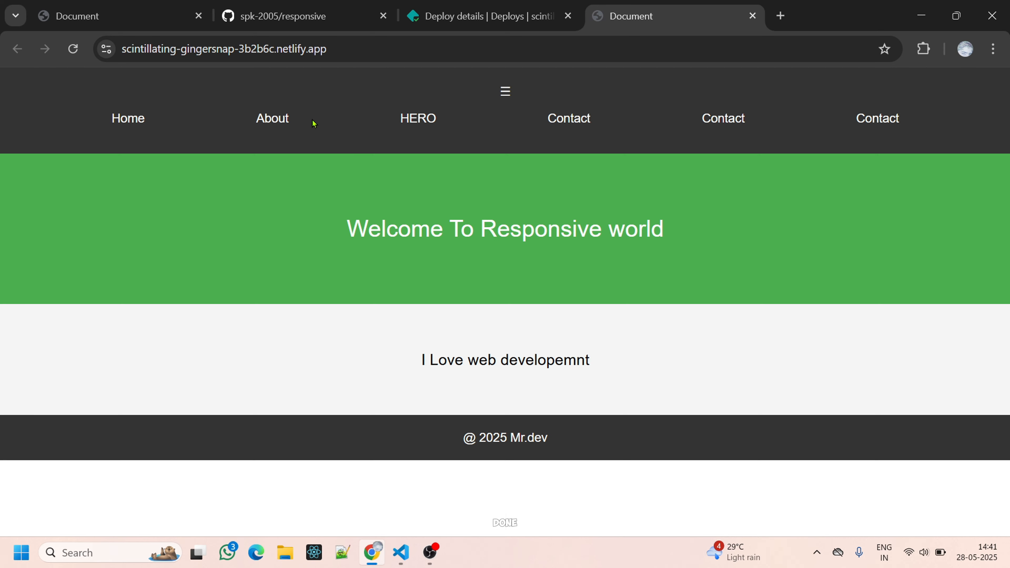
click(405, 47)
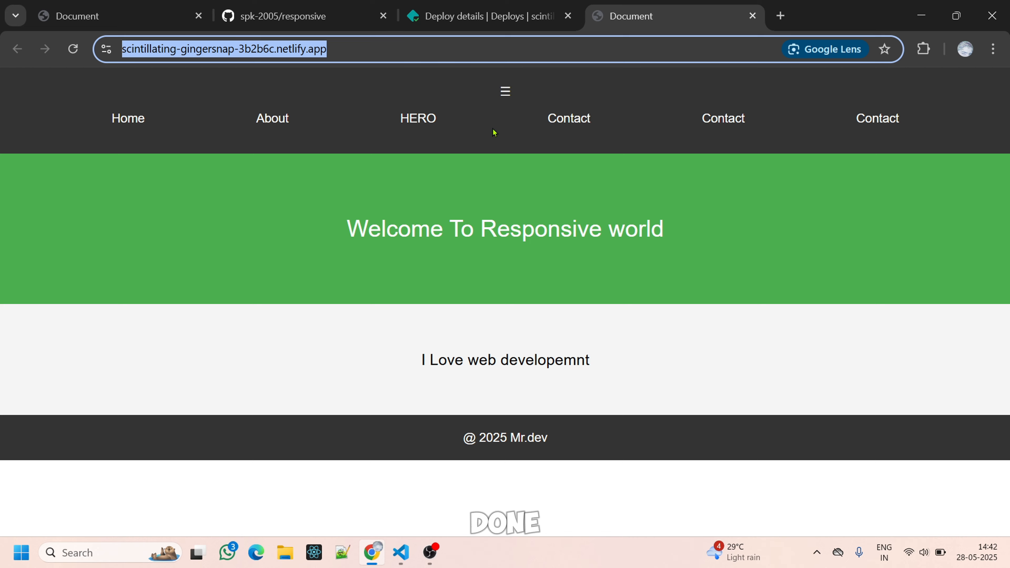
click(480, 30)
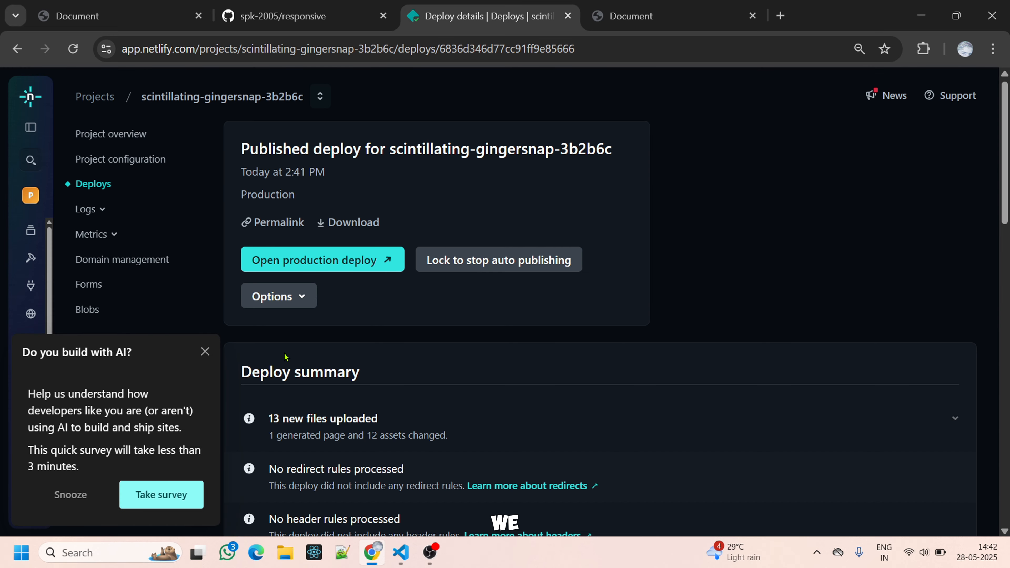
Dismiss the AI survey and review the deploy details alongside the responsive GitHub repository and the live site.
scroll(284, 358, down, 5)
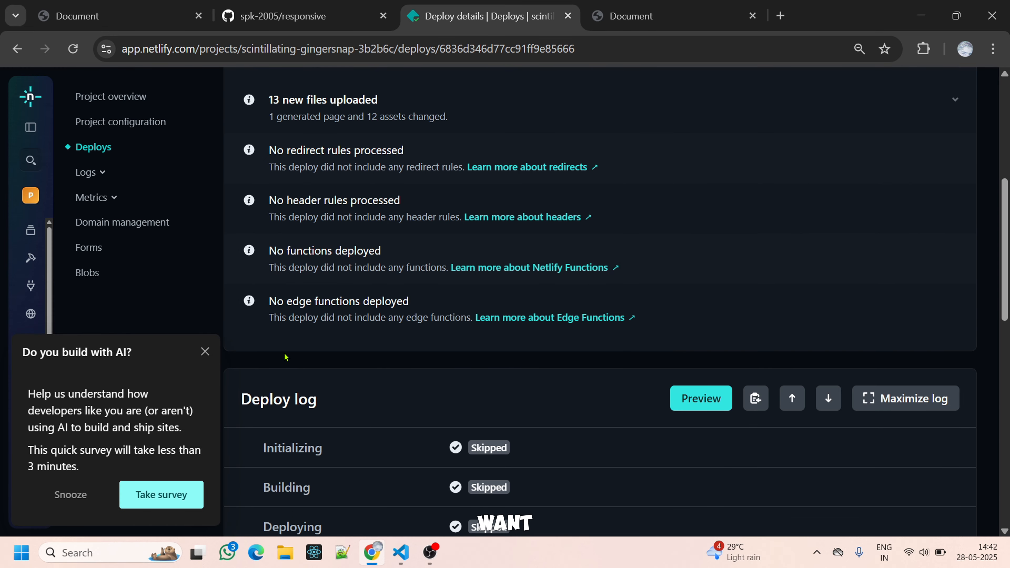
click(205, 352)
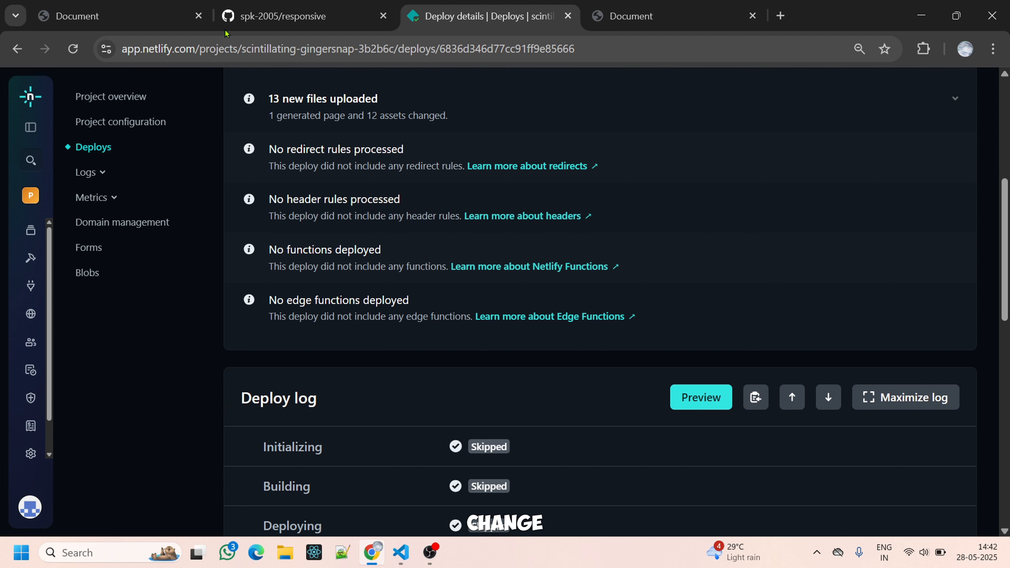
click(234, 16)
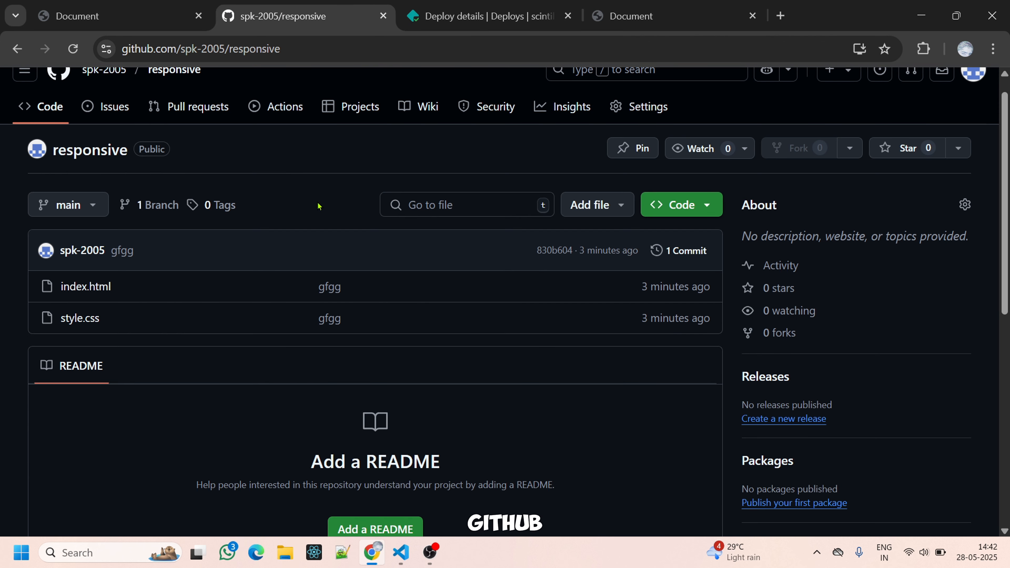
click(585, 5)
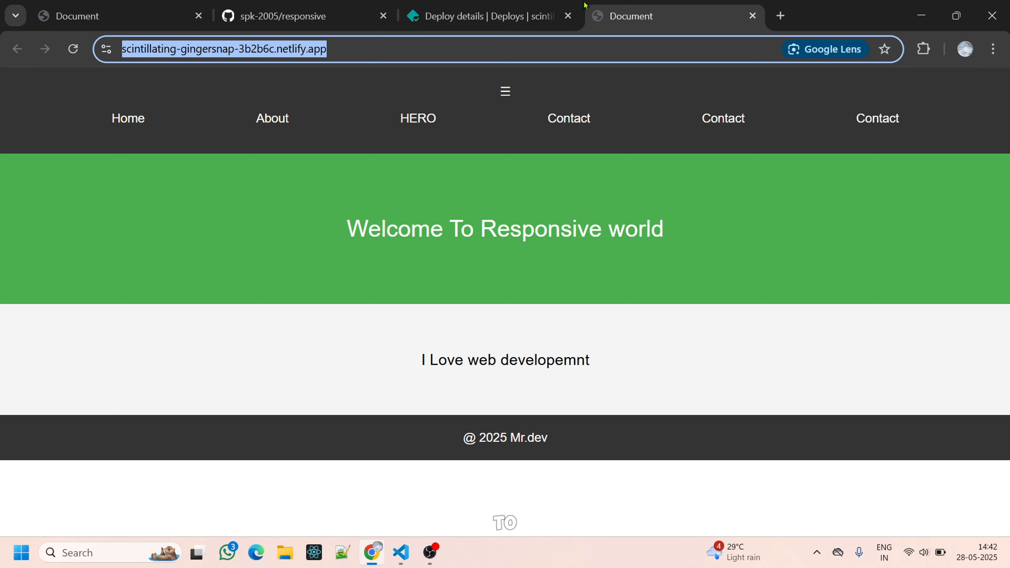
click(406, 5)
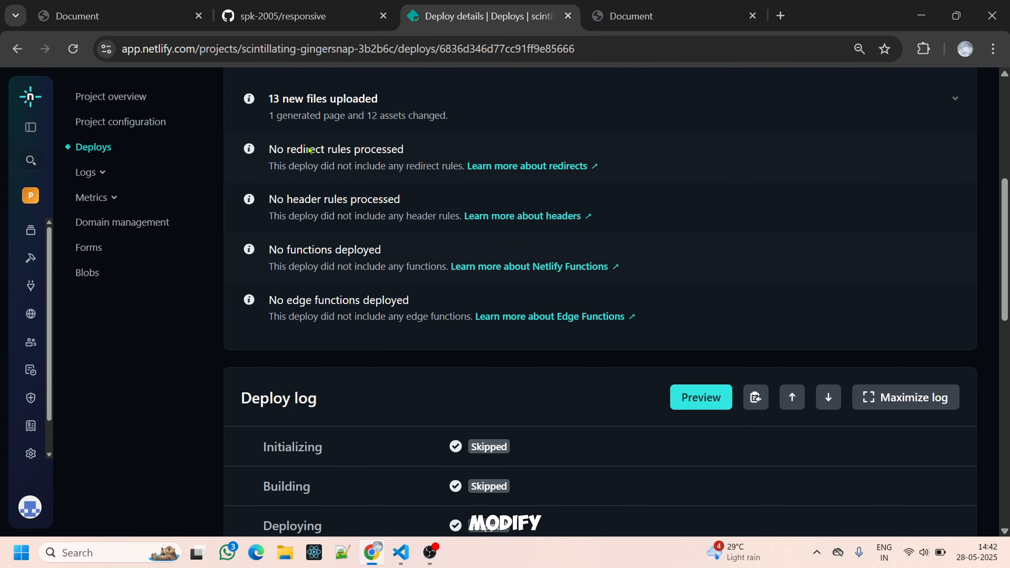
scroll(283, 193, down, 6)
scroll(283, 194, up, 12)
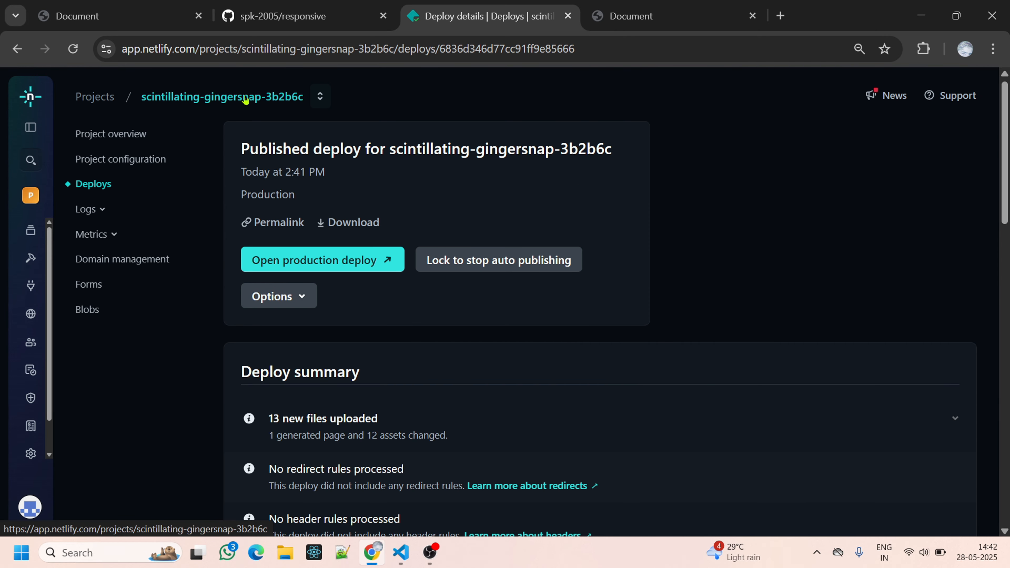
scroll(271, 179, down, 2)
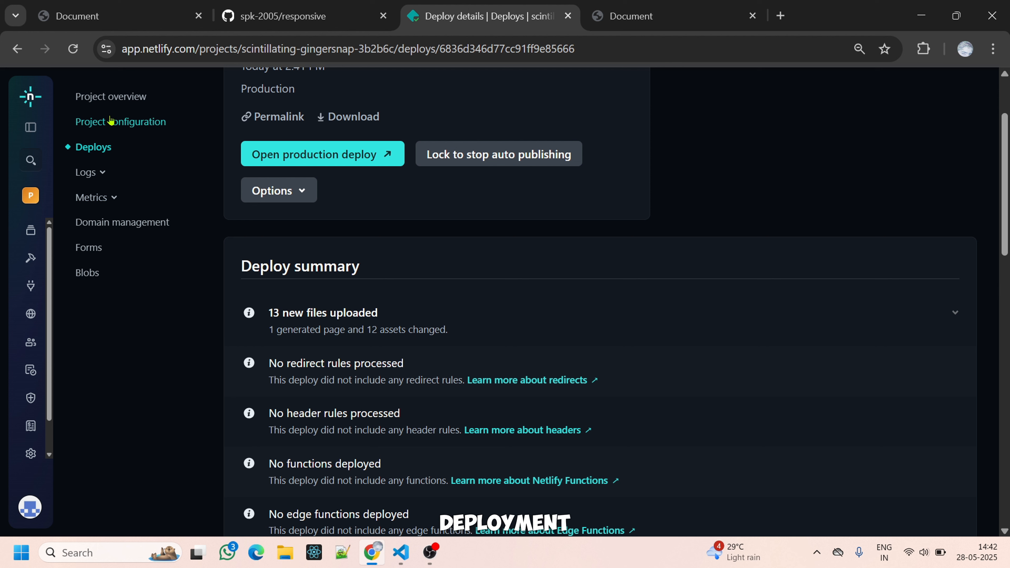
Open the continuous deployment settings in the project configuration and start linking a repository with GitHub as the Git provider.
click(102, 222)
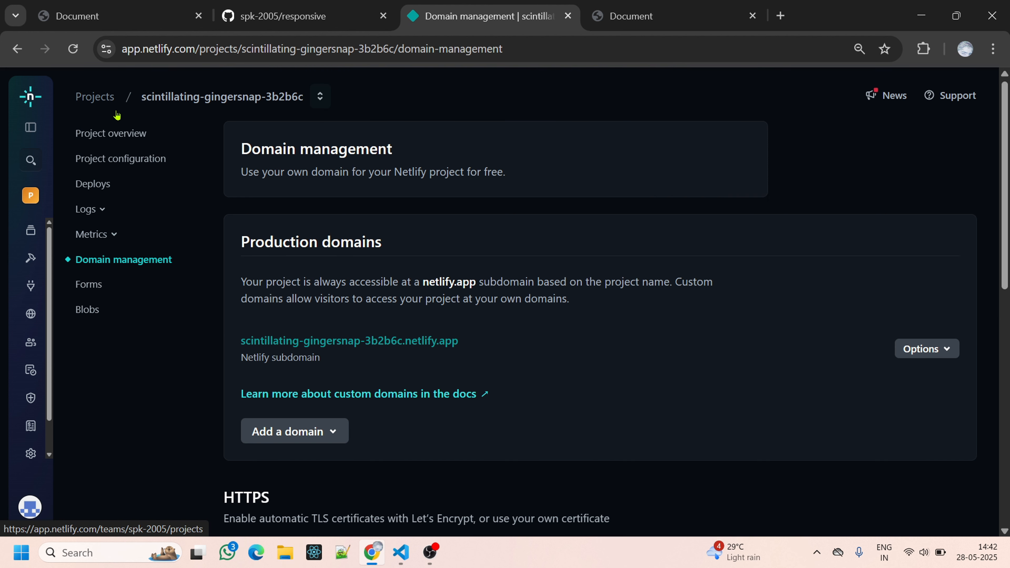
click(107, 161)
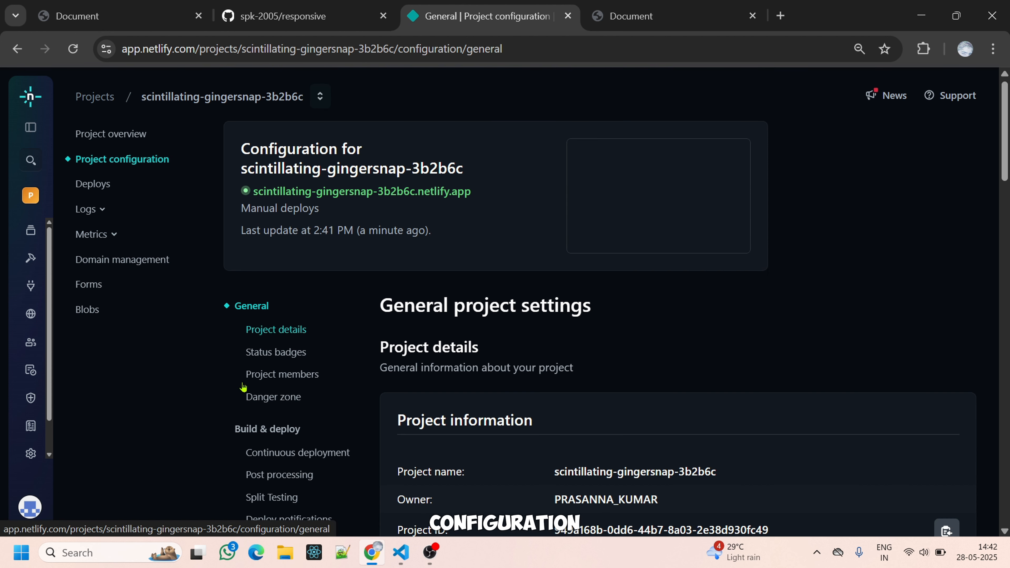
scroll(246, 402, down, 3)
click(326, 318)
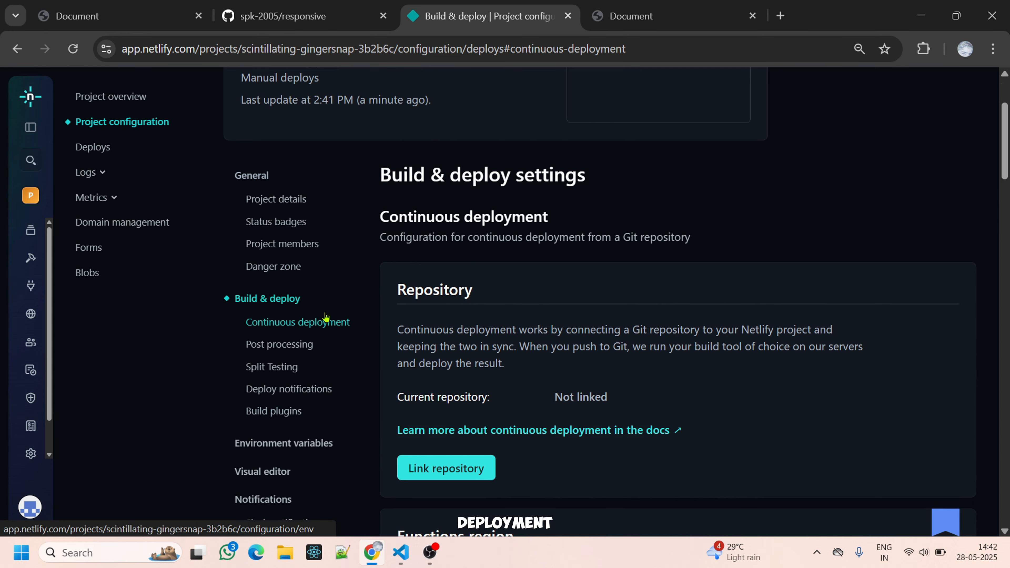
click(404, 346)
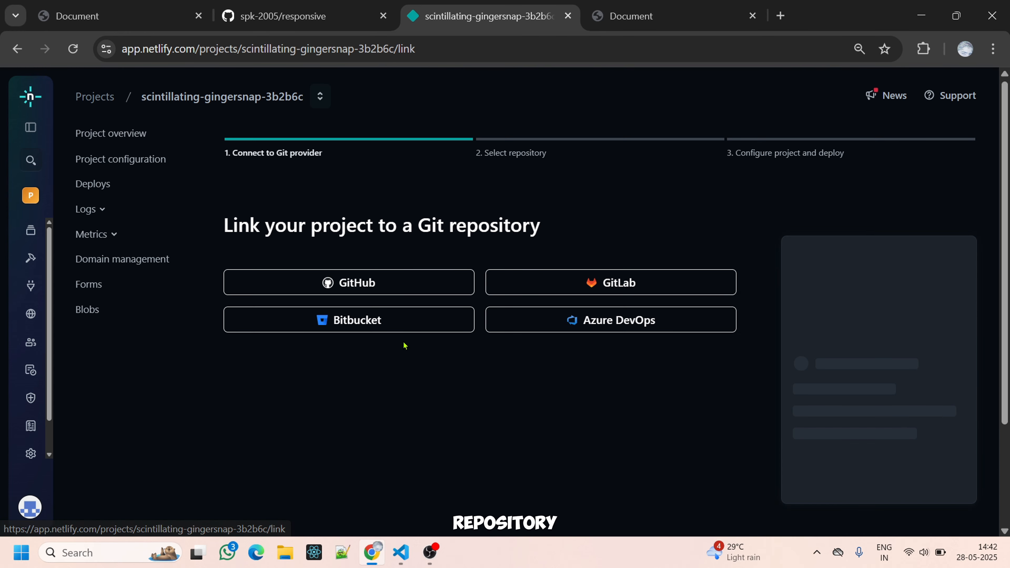
click(389, 297)
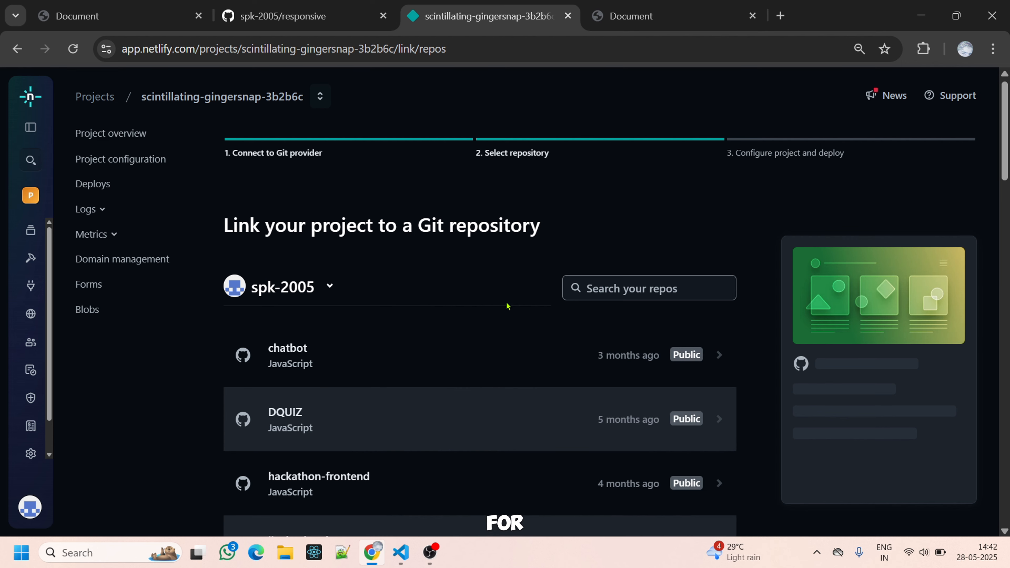
Select the responsive repository and link it to the Netlify project with main as the branch to deploy.
scroll(416, 370, down, 2)
scroll(416, 370, down, 8)
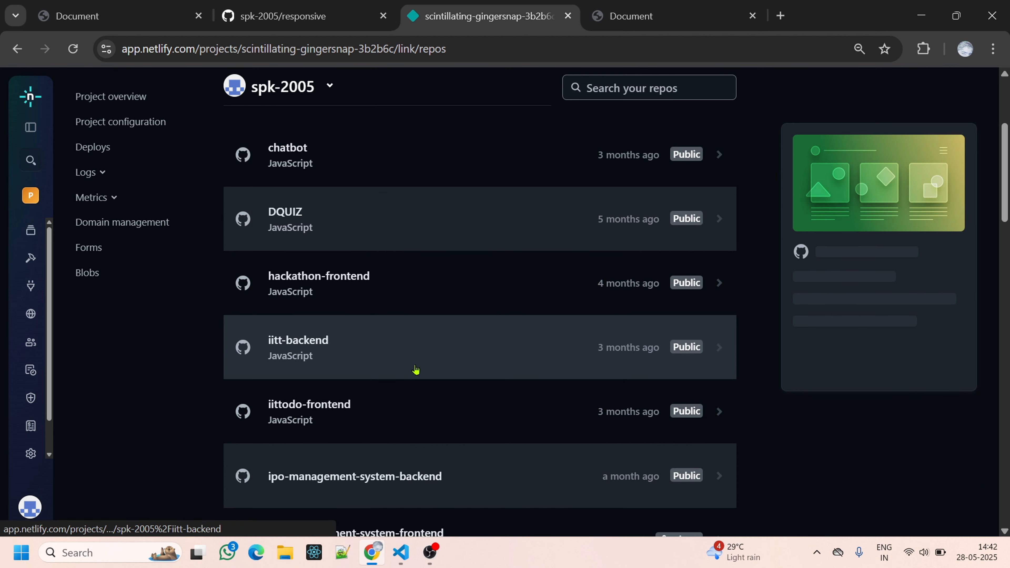
scroll(416, 370, down, 7)
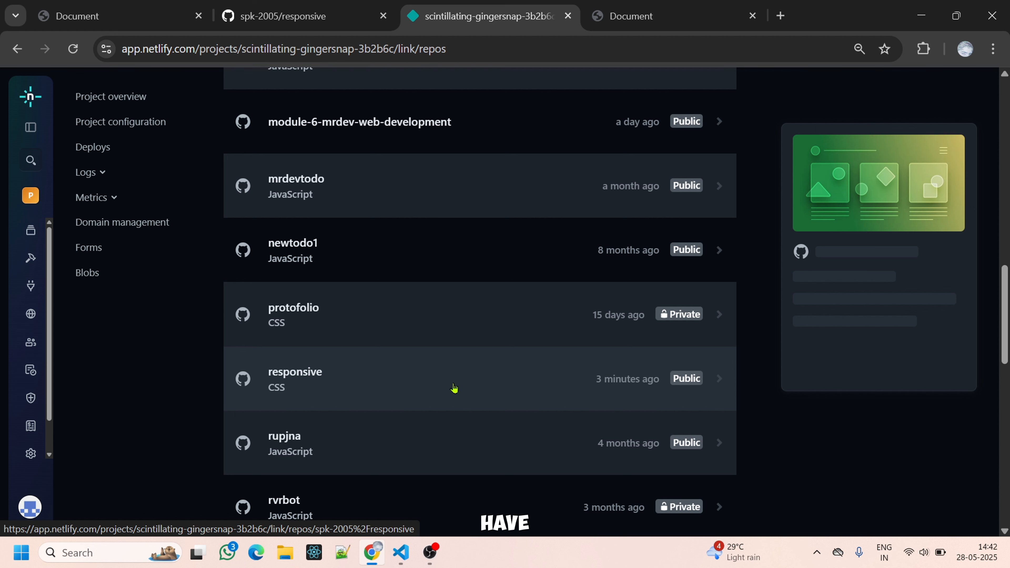
click(437, 408)
scroll(437, 409, down, 10)
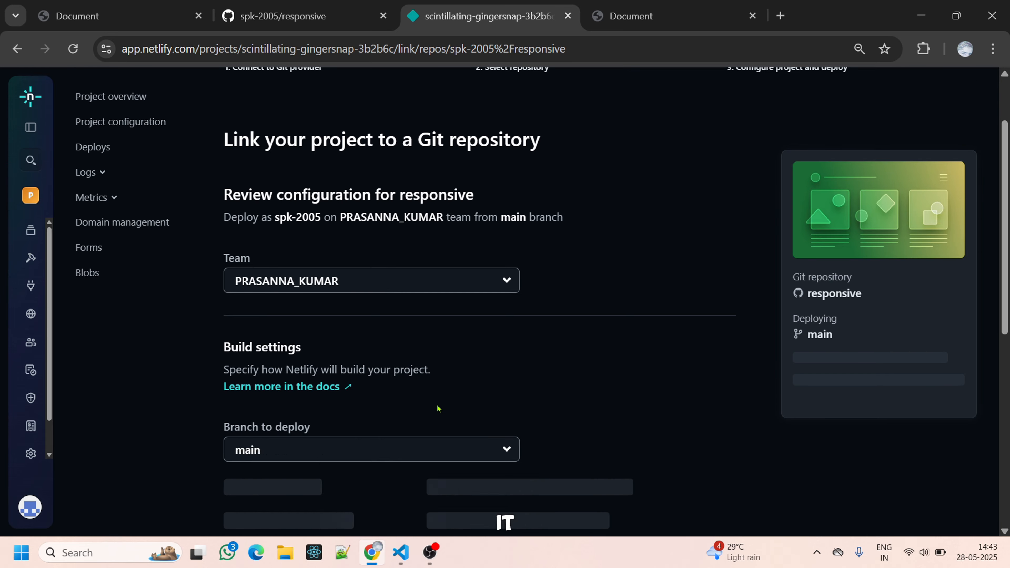
click(324, 380)
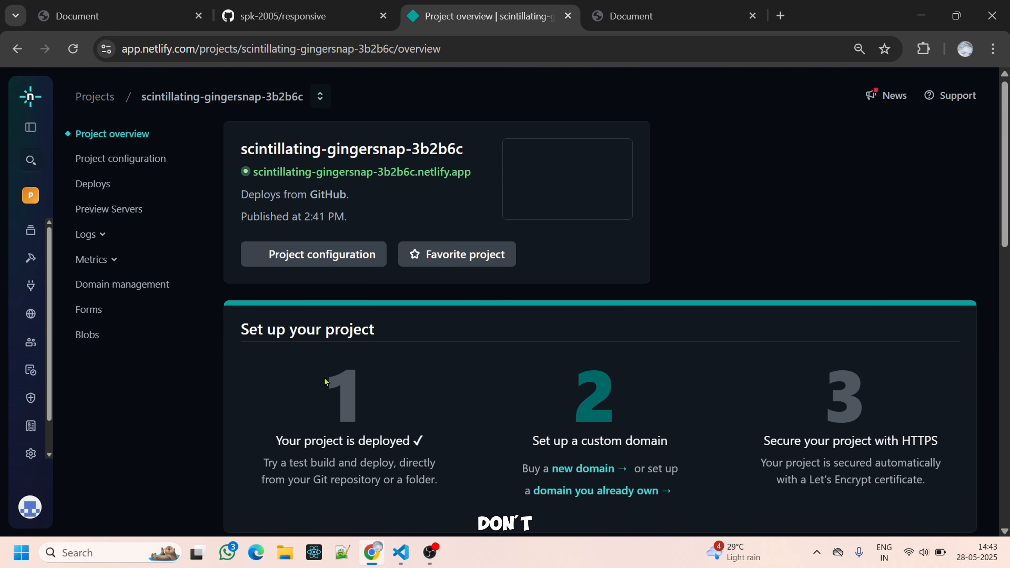
Open the published main@HEAD production deploy and review its deploy summary, log and uploaded files for errors.
scroll(325, 381, down, 10)
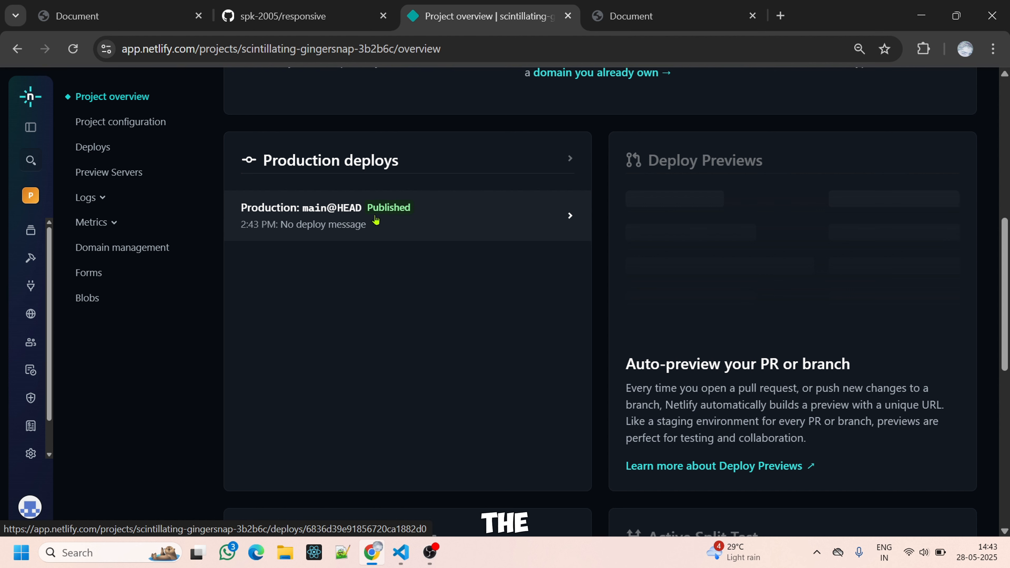
click(376, 218)
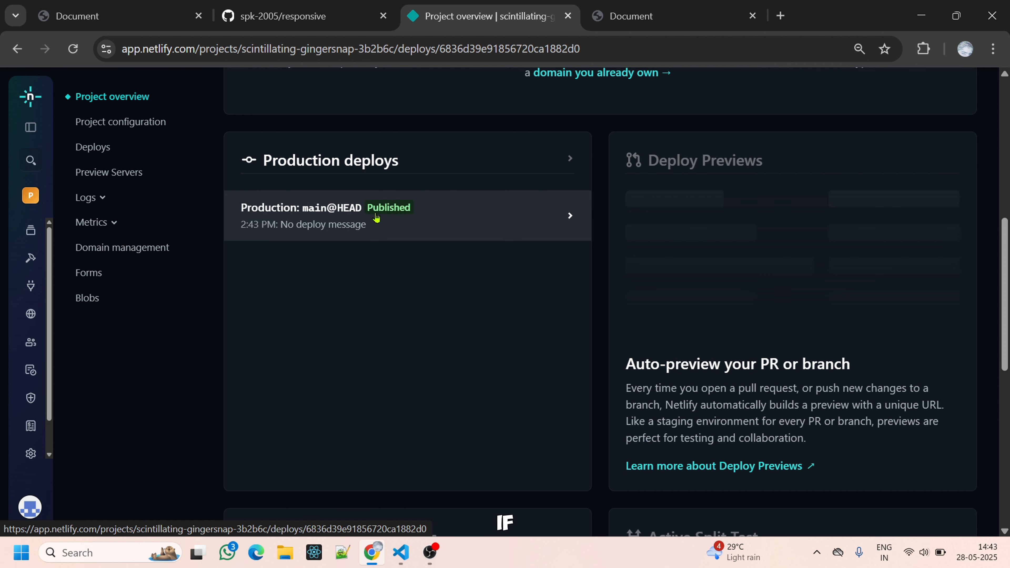
scroll(284, 481, down, 4)
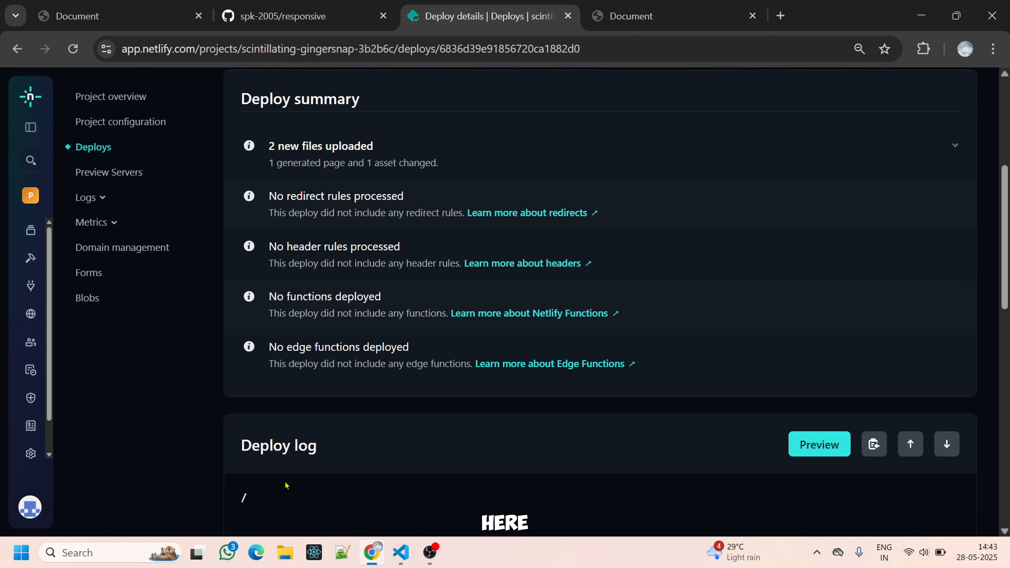
scroll(285, 481, up, 4)
scroll(347, 233, down, 8)
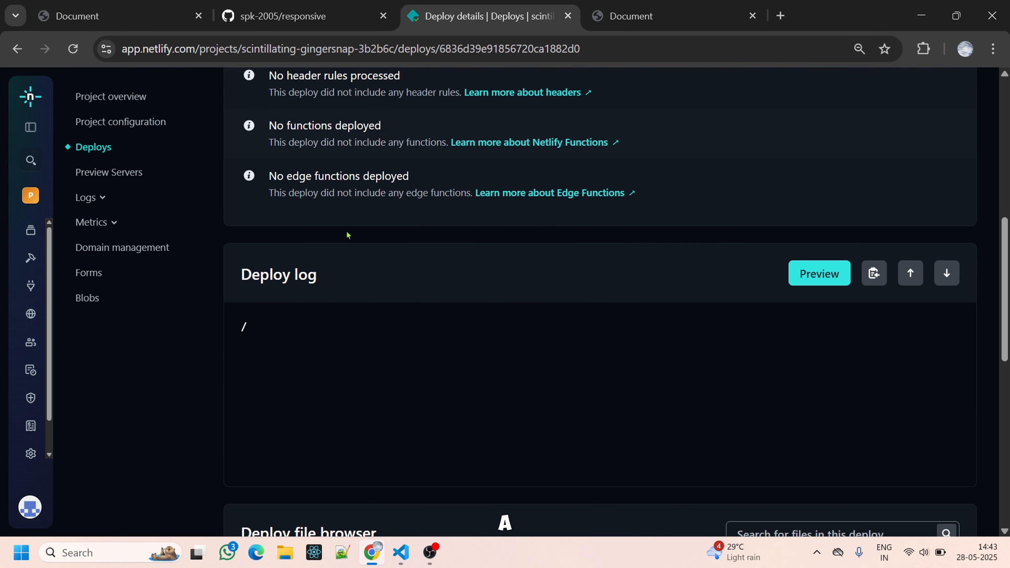
scroll(347, 234, down, 5)
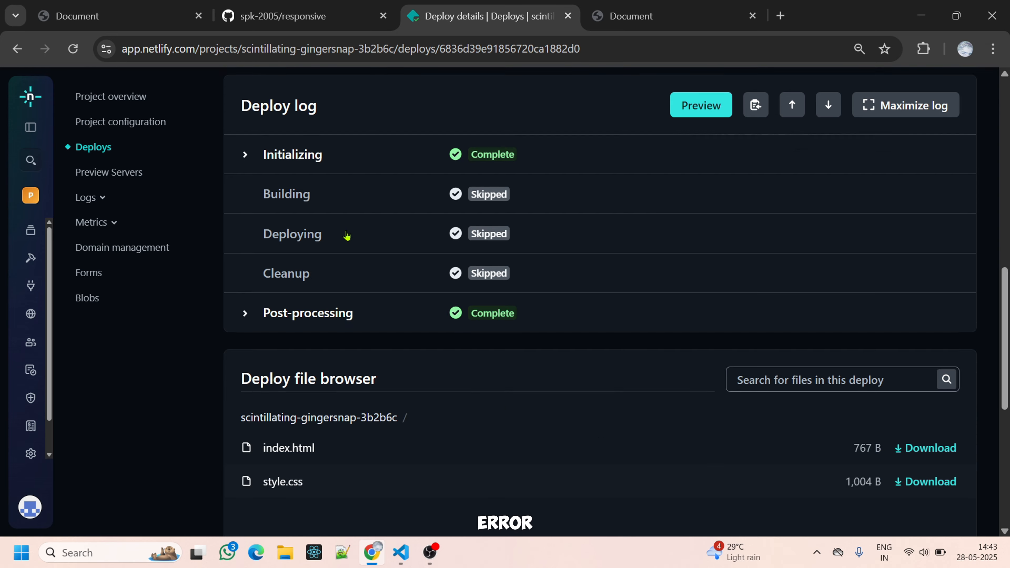
scroll(347, 235, up, 15)
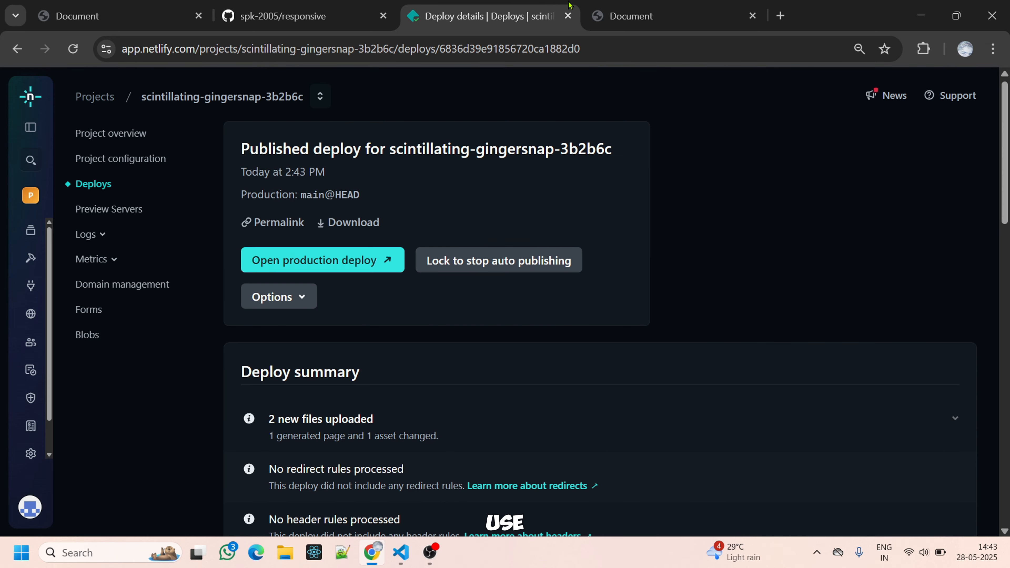
Reload the live website to check the new deploy, and return to the Netlify deploy details.
click(611, 6)
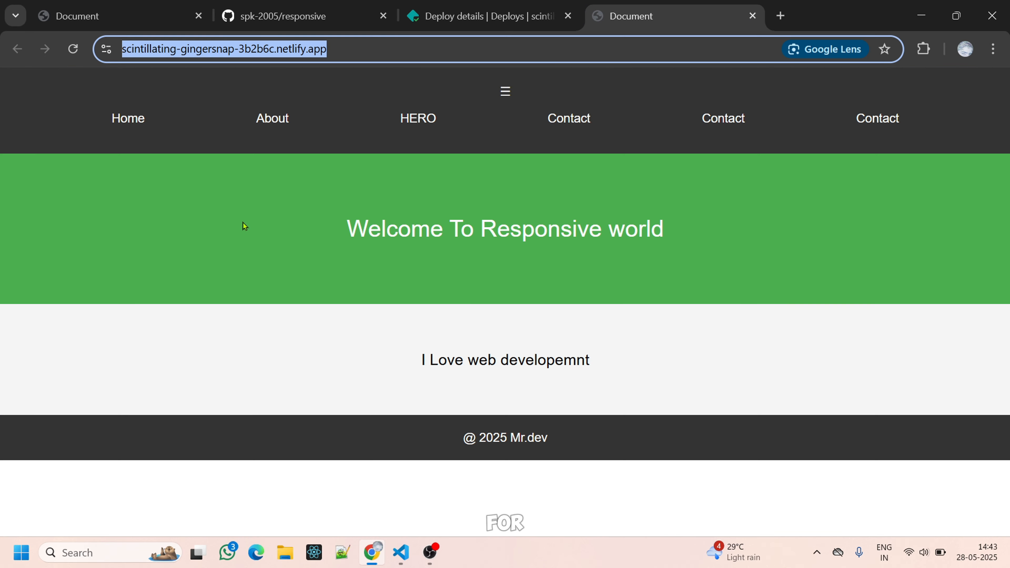
click(72, 49)
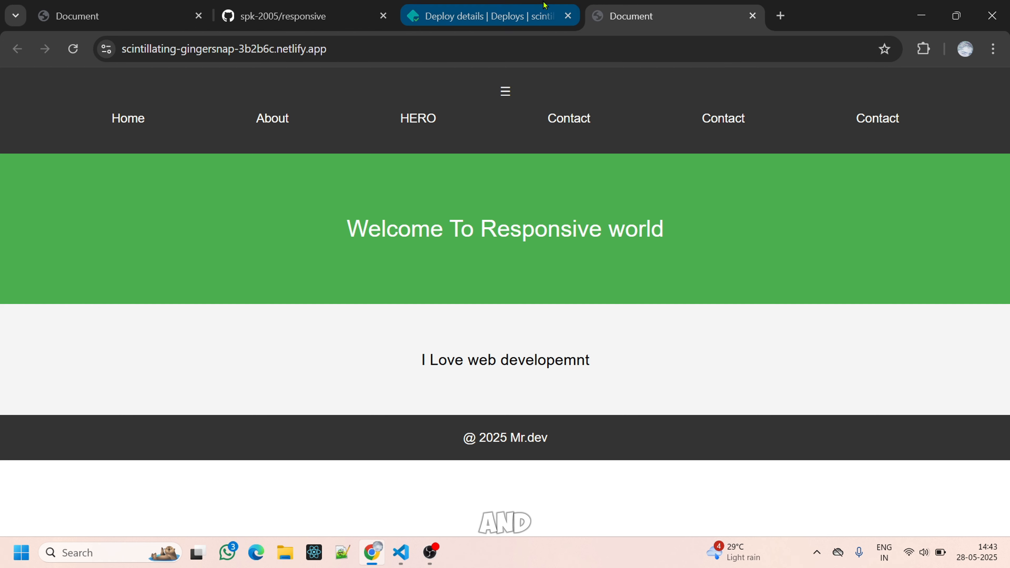
click(538, 19)
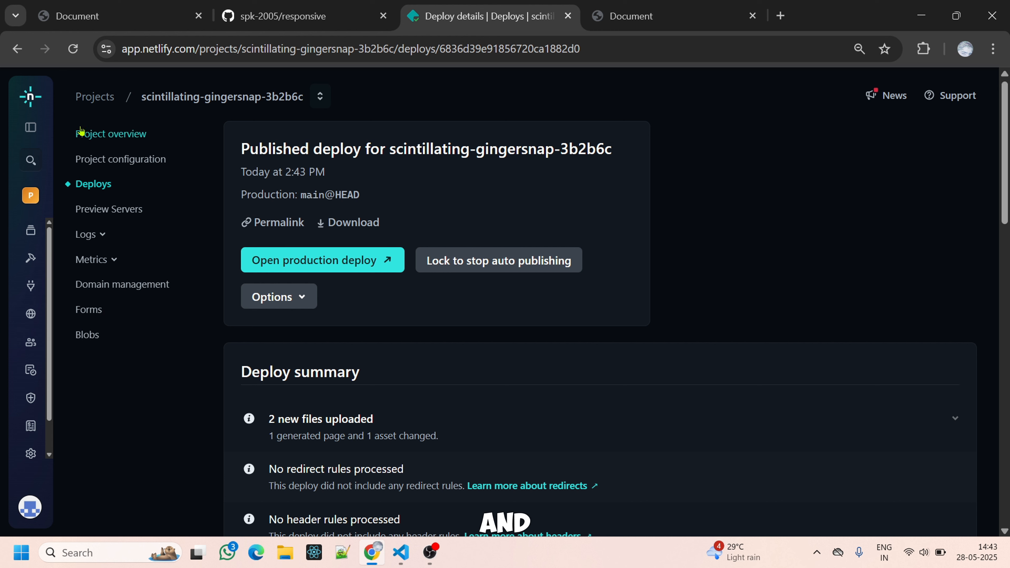
Review the project overview and its list of deploys, and go back to the list of all projects.
click(134, 146)
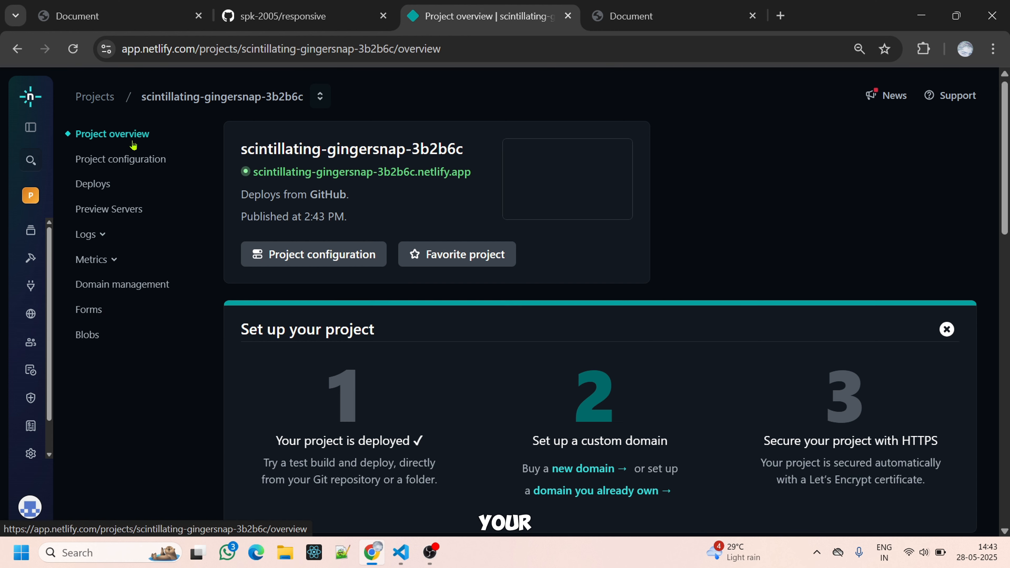
scroll(327, 338, down, 10)
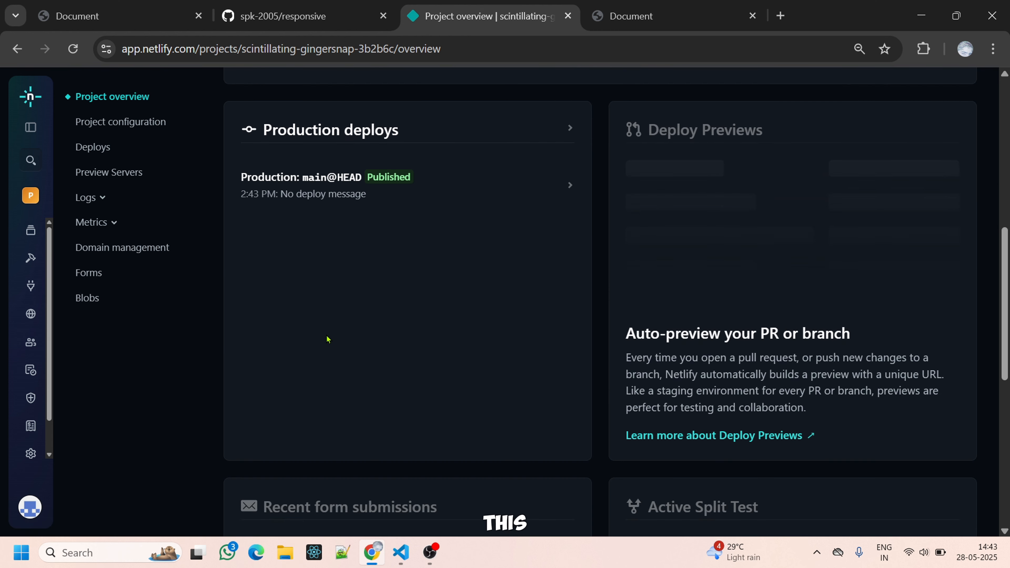
scroll(327, 337, up, 12)
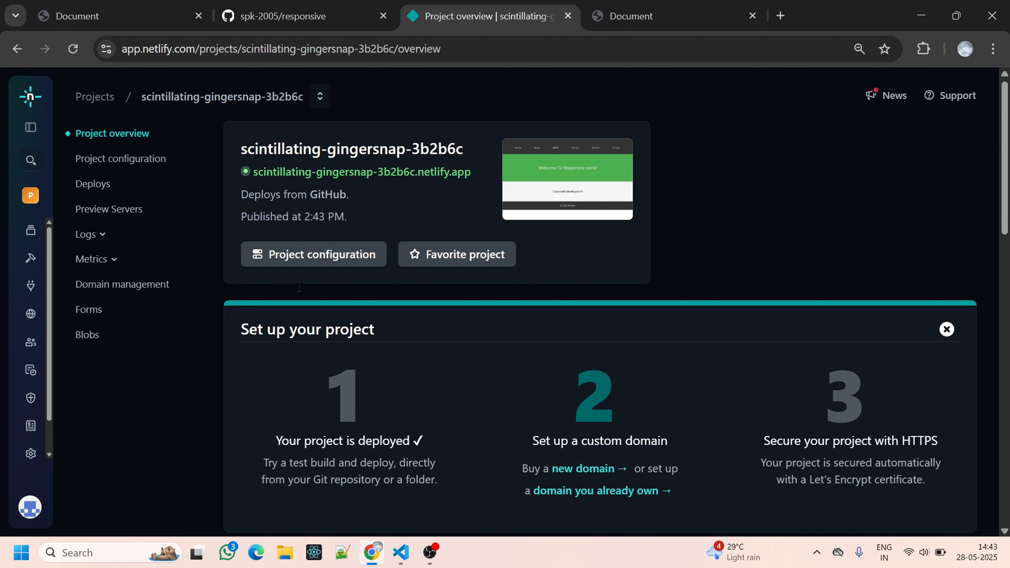
click(101, 199)
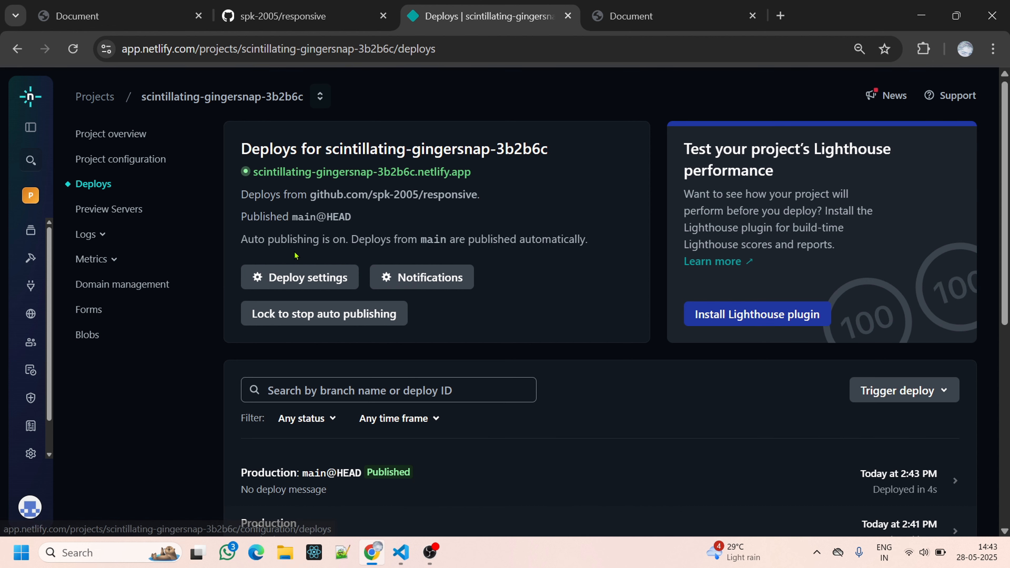
click(113, 95)
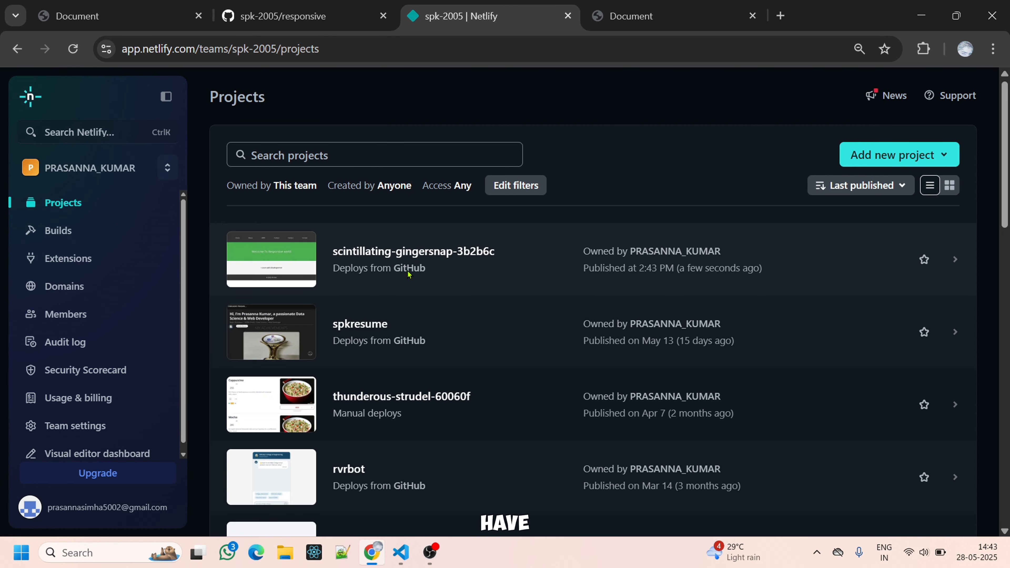
View the GitHub repository linked to the scintillating-gingersnap-3b2b6c project and return to the Netlify projects list.
click(410, 270)
click(422, 16)
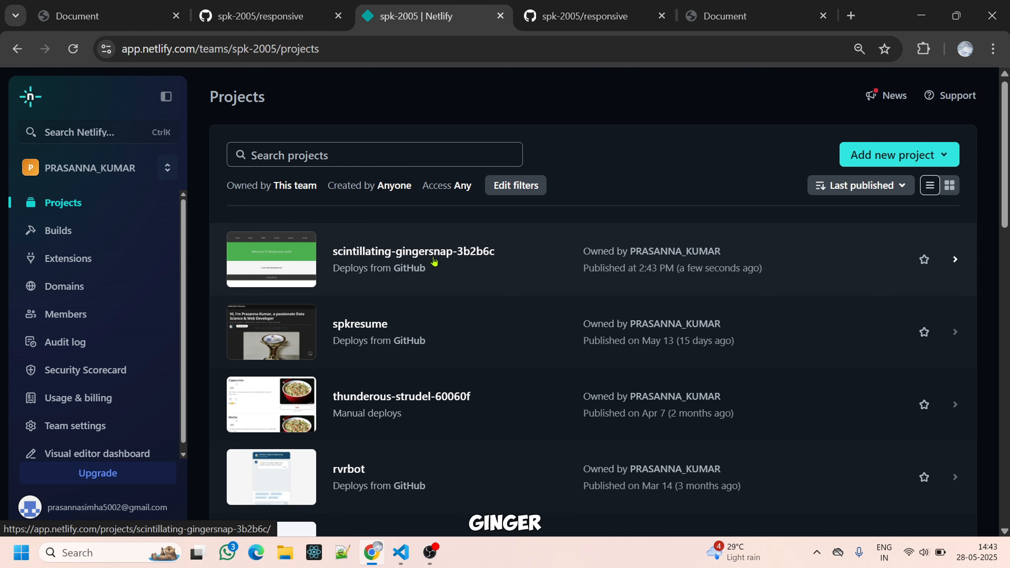
click(600, 5)
click(434, 6)
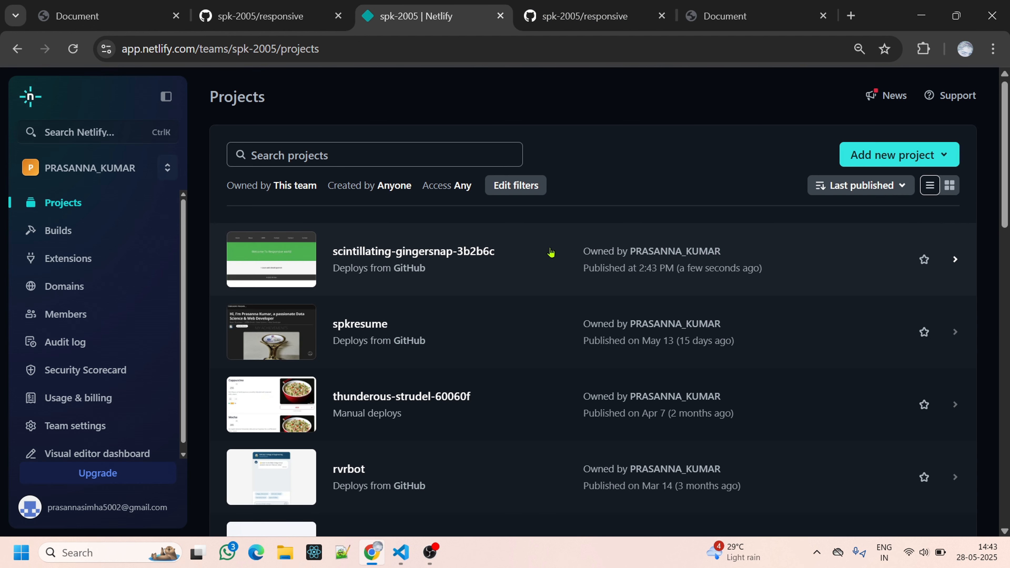
Open the configuration of the scintillating-gingersnap-3b2b6c project and try to change its project name to mrdev.
click(575, 249)
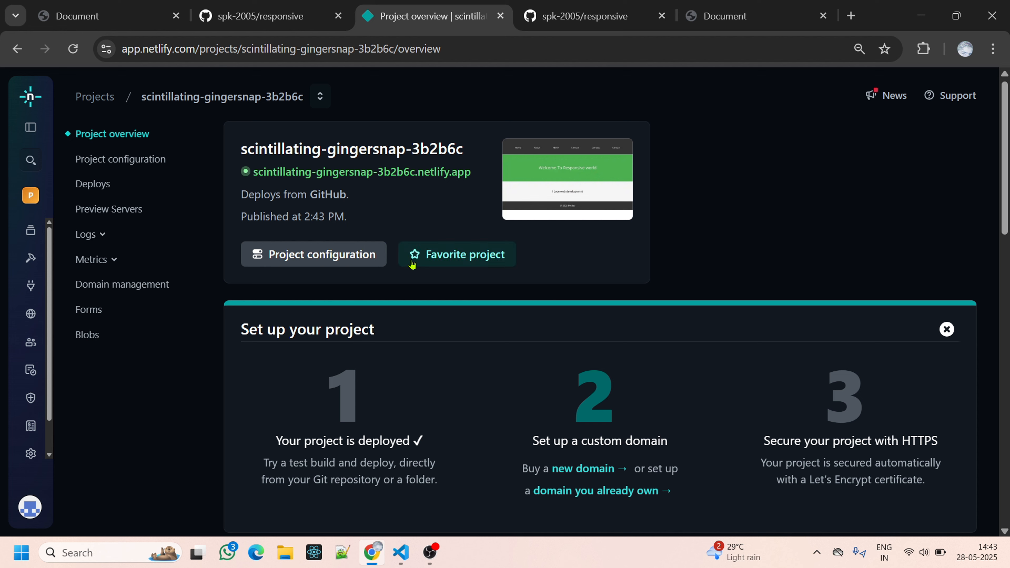
click(349, 261)
scroll(349, 261, down, 5)
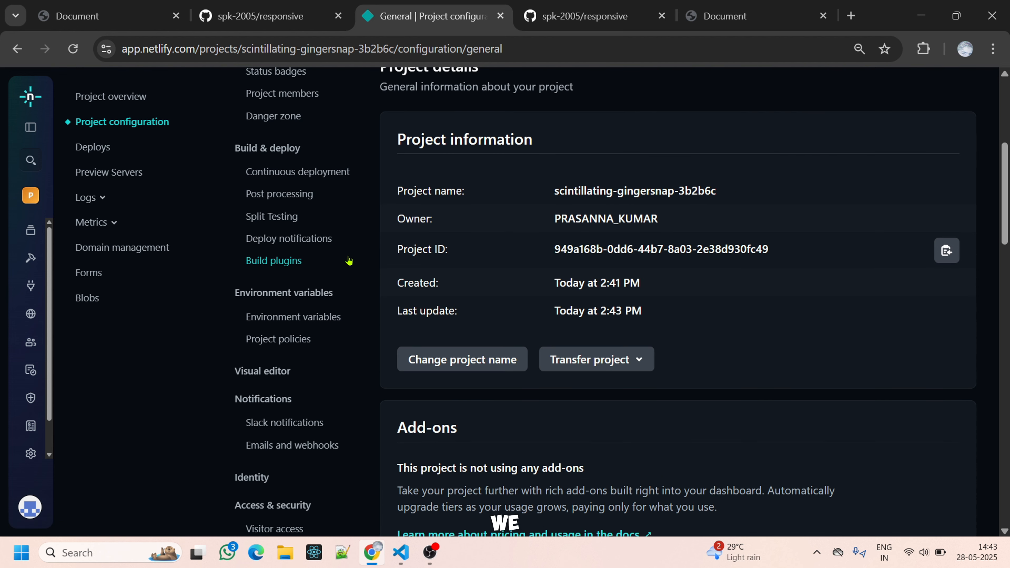
click(437, 368)
key(ctrl+a)
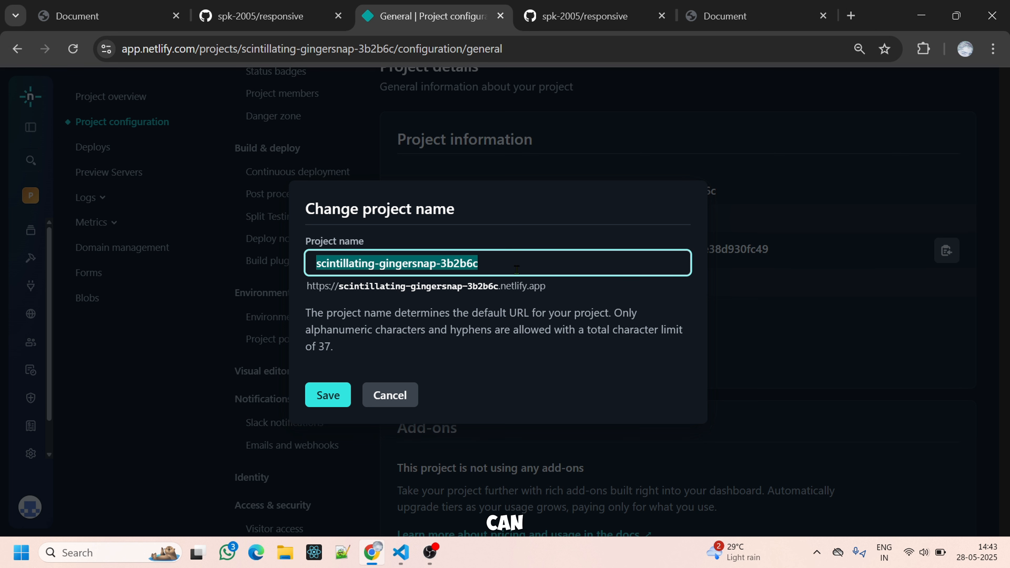
text(mrdev)
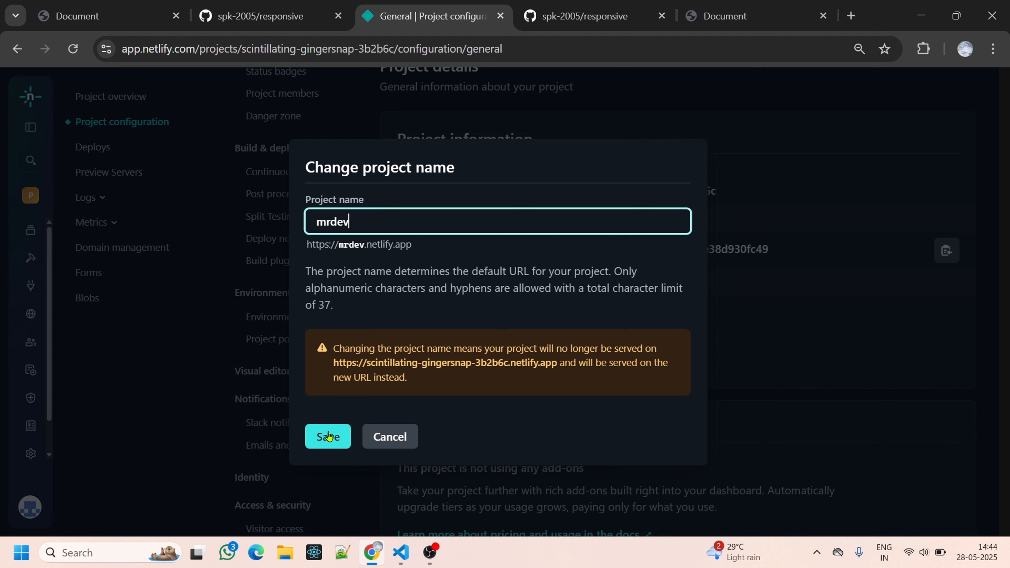
click(321, 437)
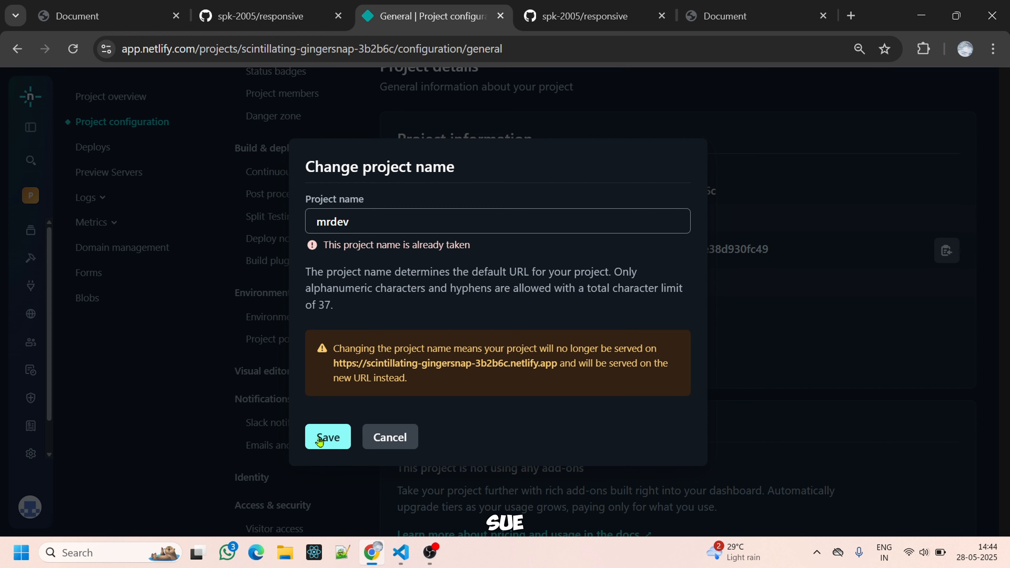
Set the project name to mrdev121 and save it.
click(450, 215)
text(121)
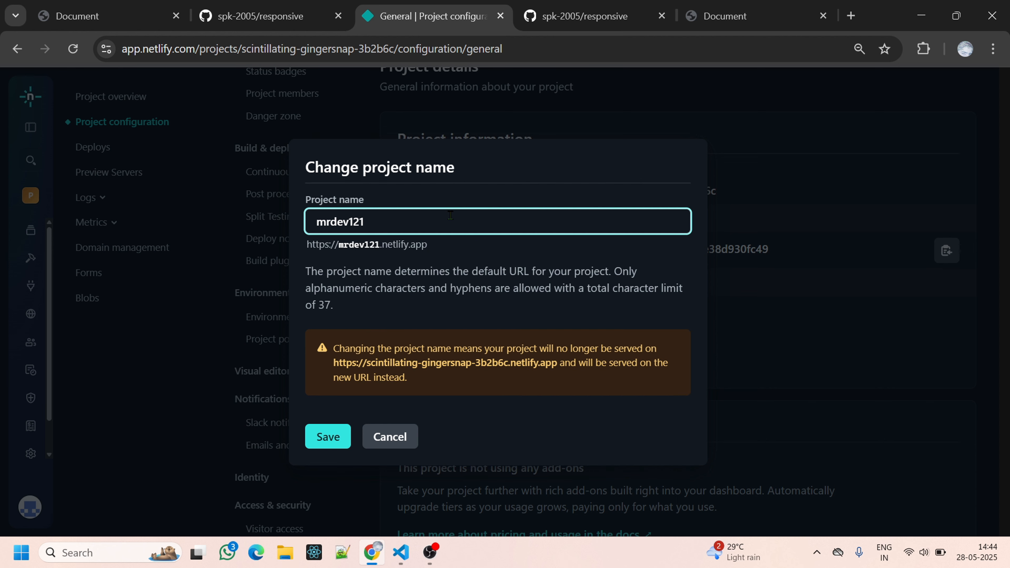
key(Return)
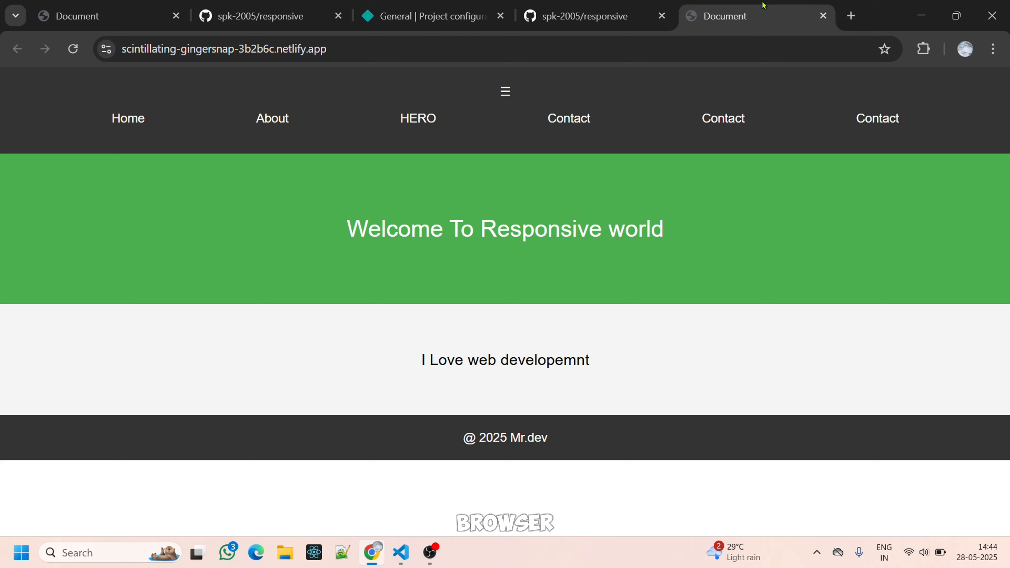
Check the live site at its old address, and load mrdev121.netlify.app in a new browser tab.
click(764, 8)
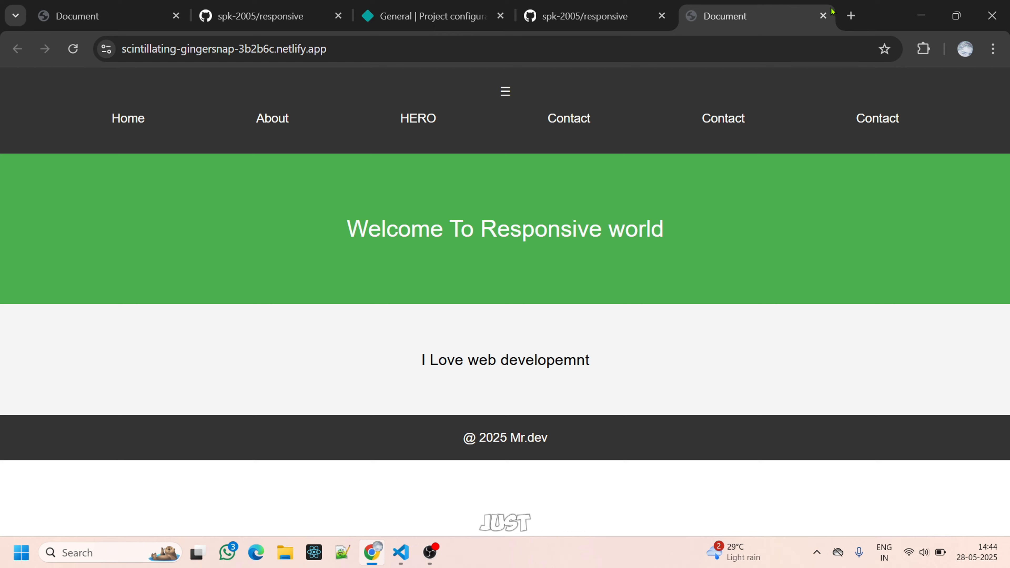
drag(867, 23, 853, 24)
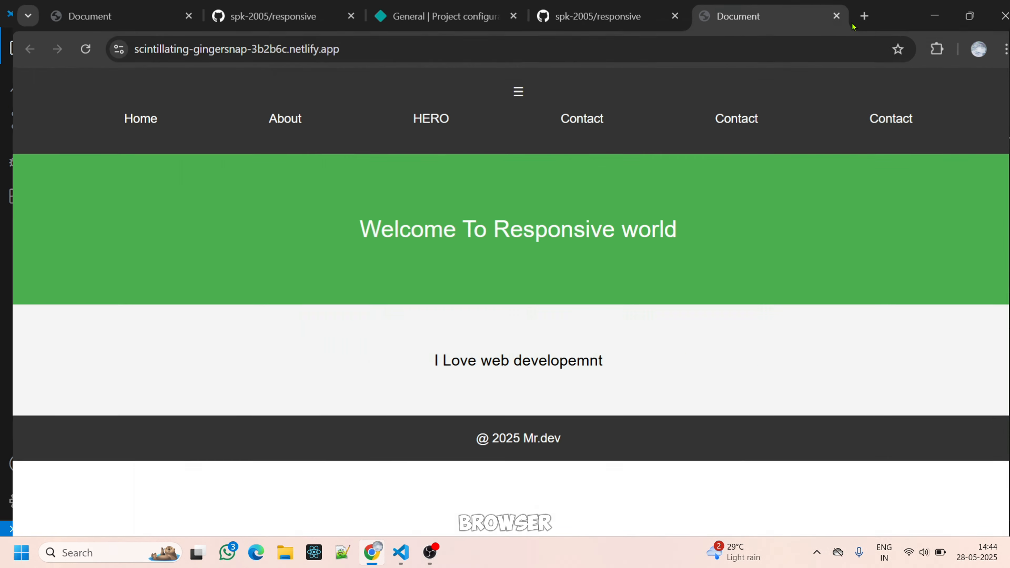
click(852, 17)
click(802, 44)
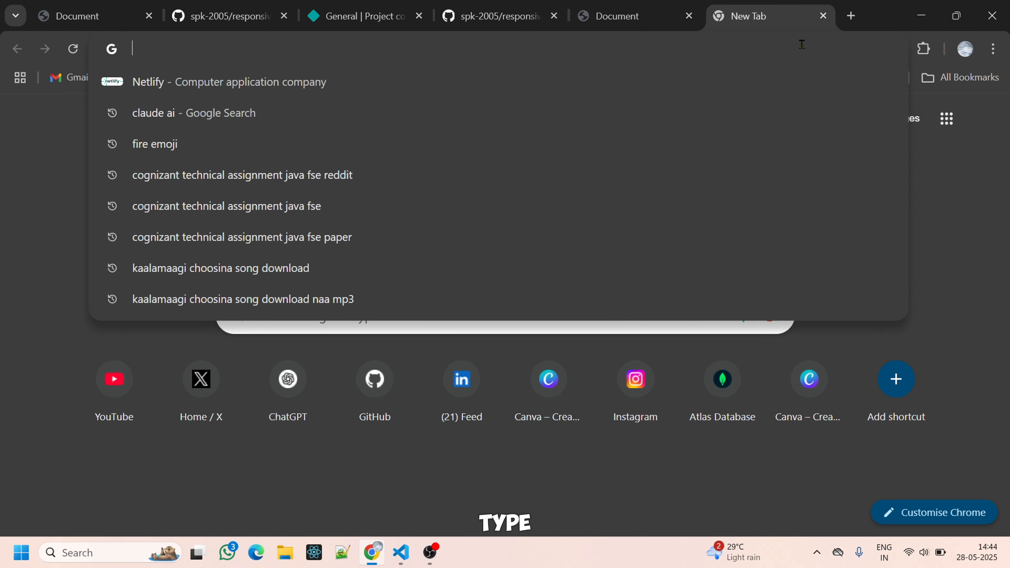
text(me)
key(BackSpace)
text(r)
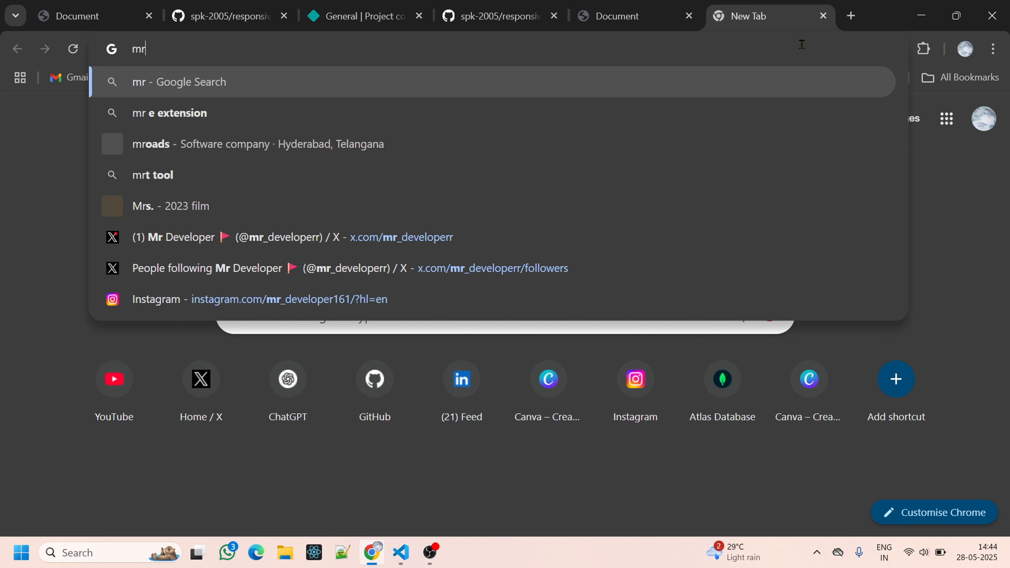
text(dev12)
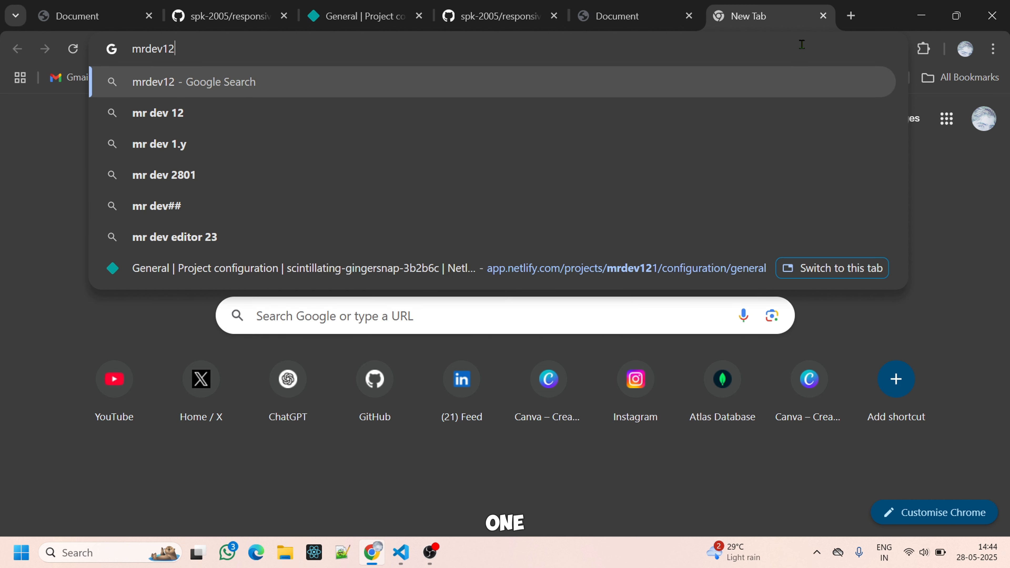
text(1.netli)
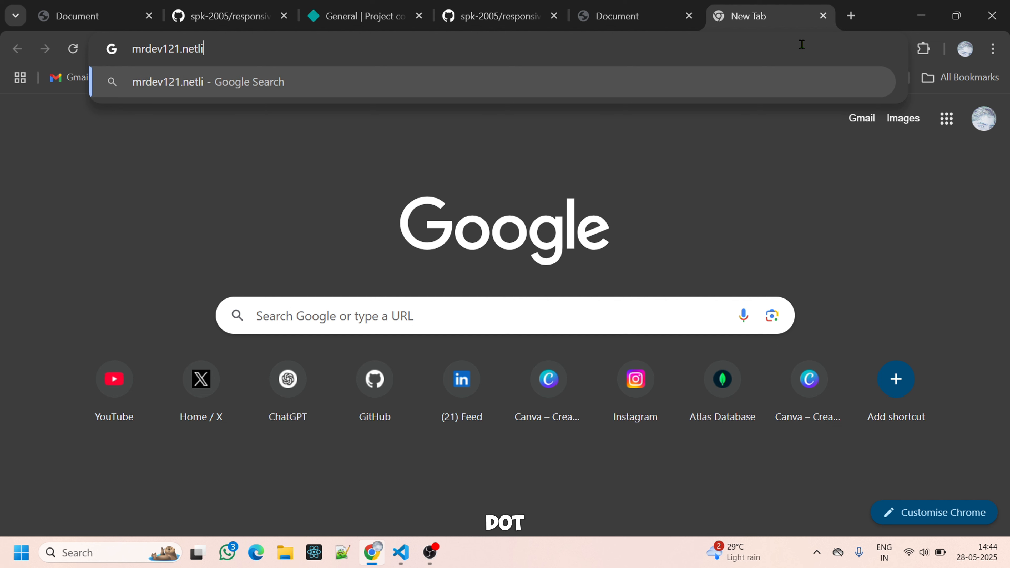
text(fy.app)
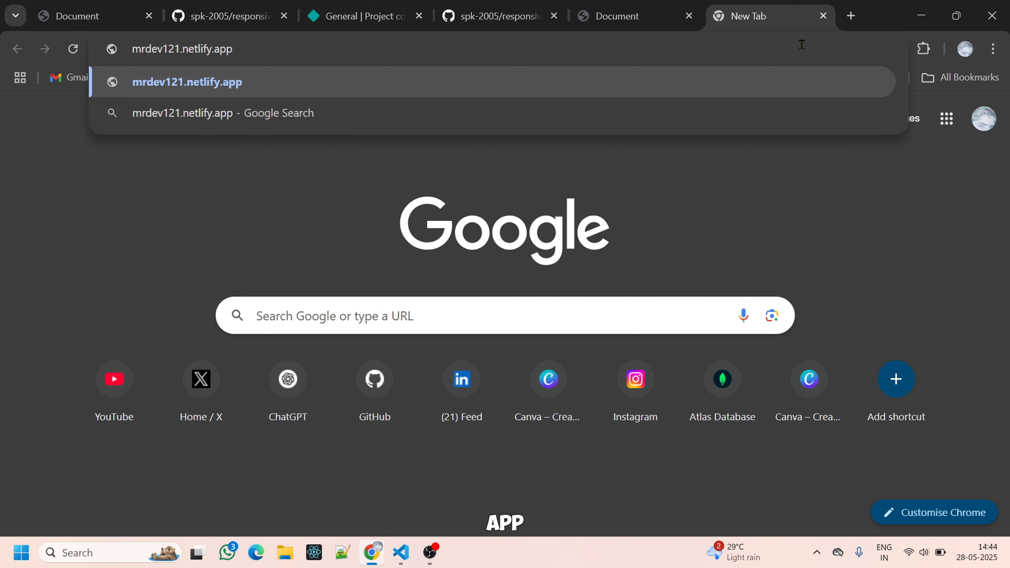
key(Return)
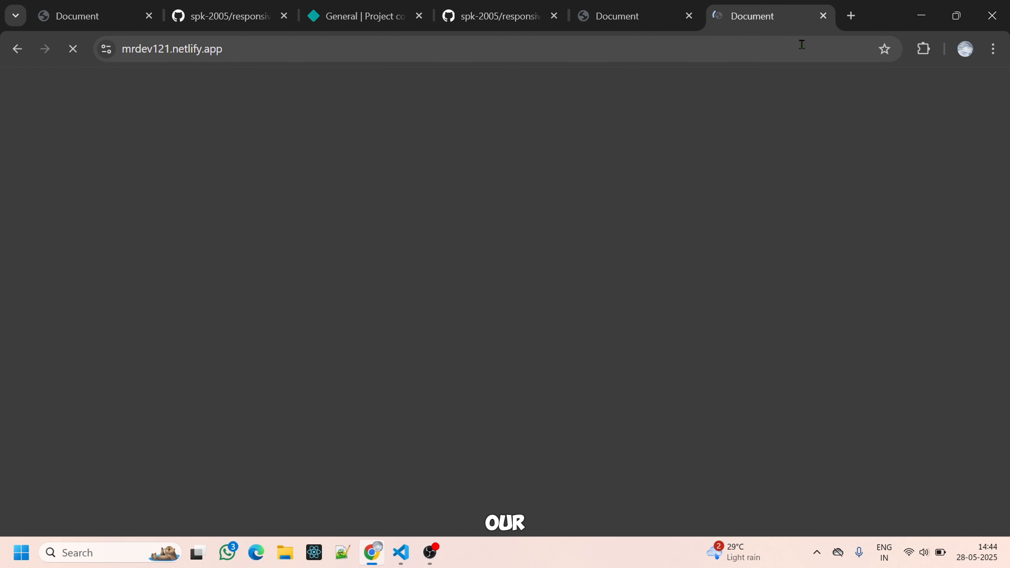